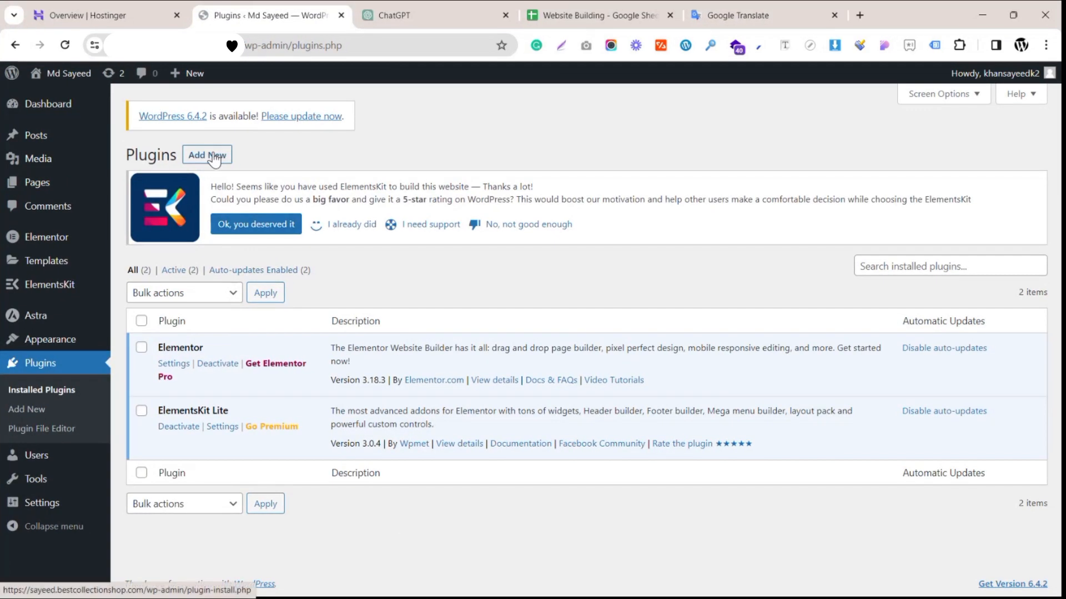
Search the plugin directory for "elementor header" and install and activate Elementor Header & Footer Builder
click(213, 156)
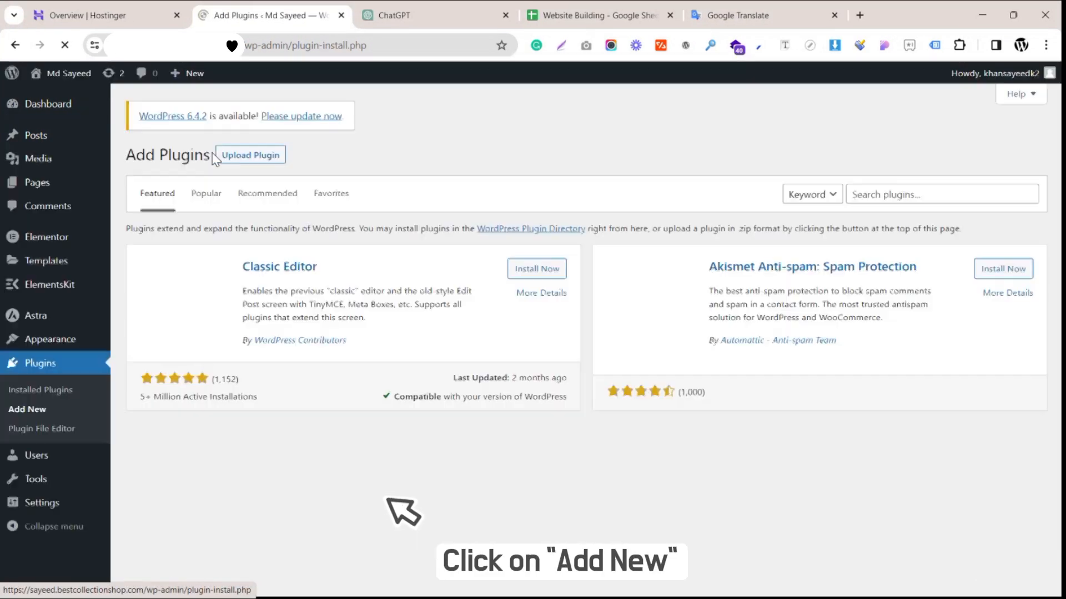
click(884, 193)
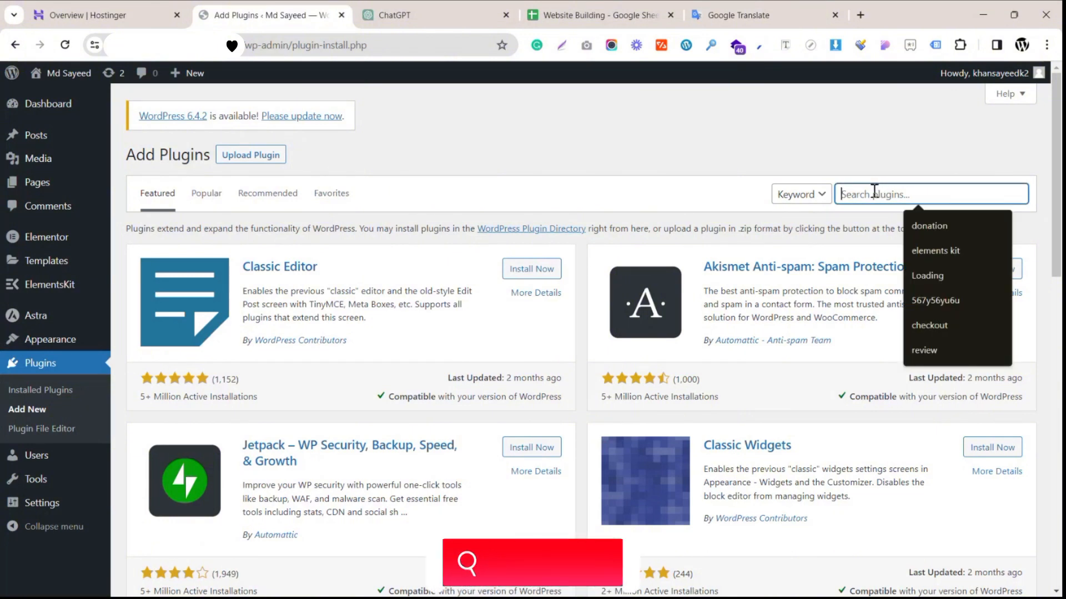
text(elem)
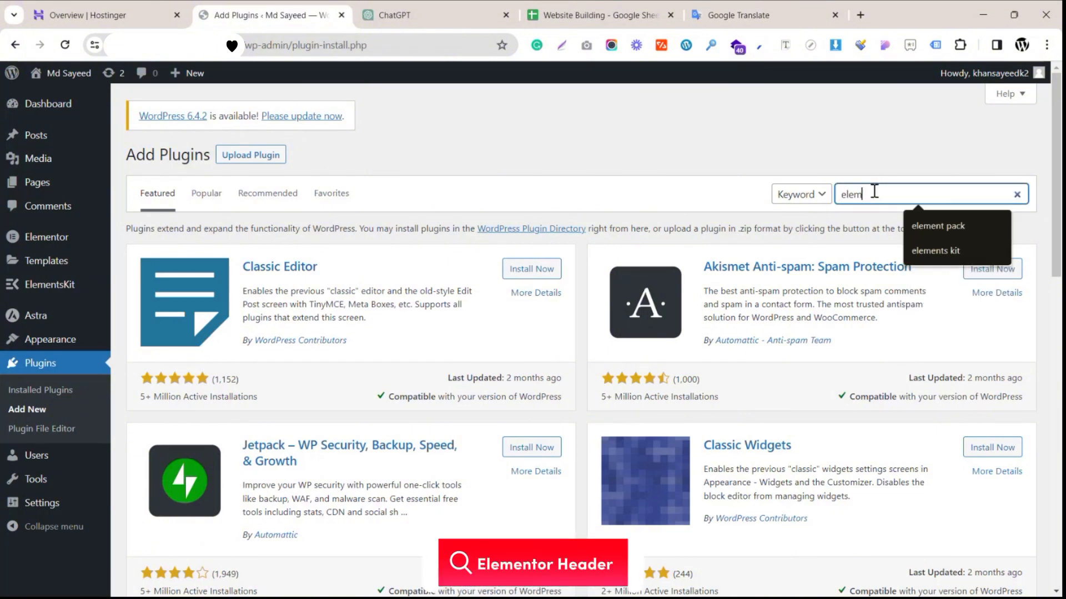
text(entor header)
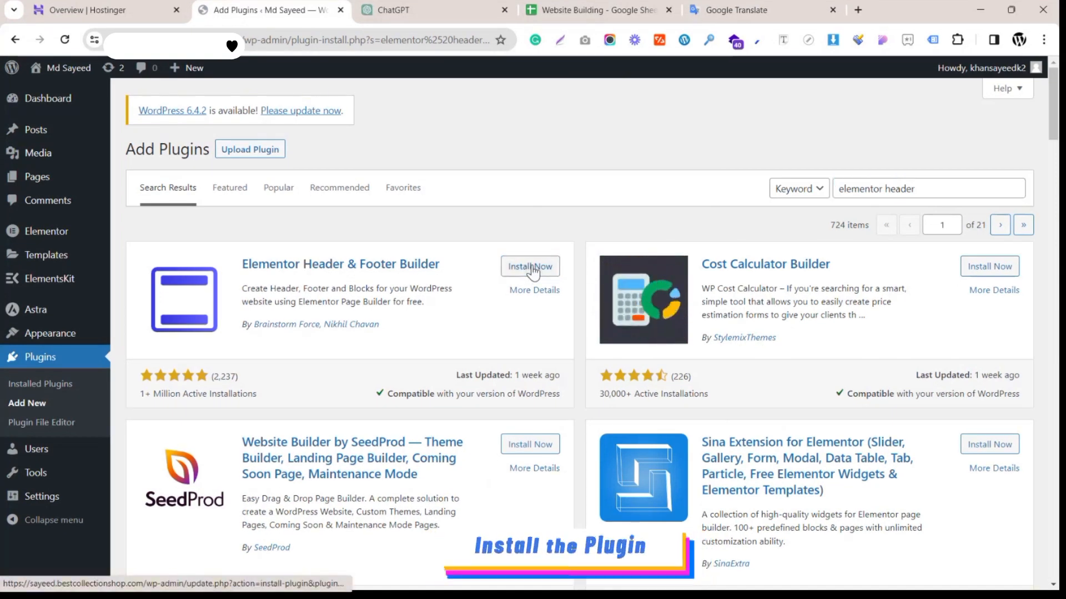
click(531, 269)
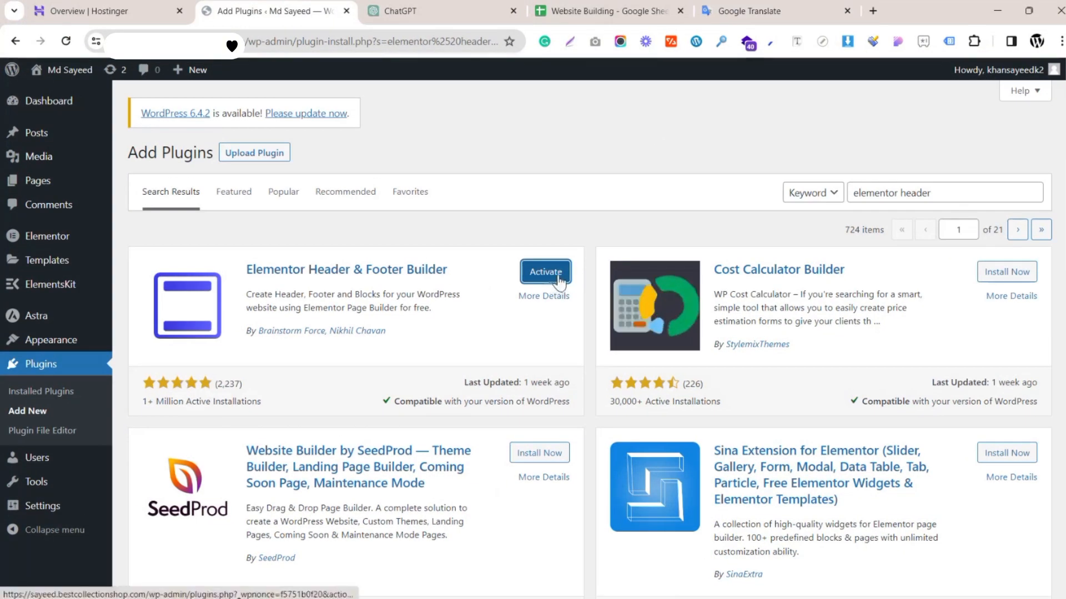
click(538, 273)
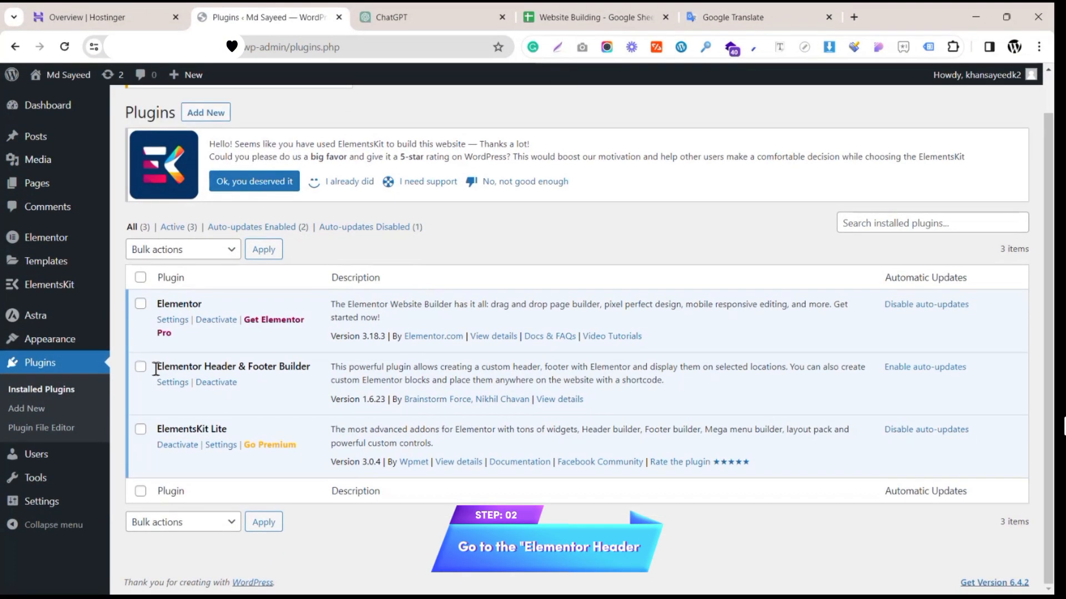
Create a new Elementor Header & Footer Builder template titled "Header"
mouse_move(65, 342)
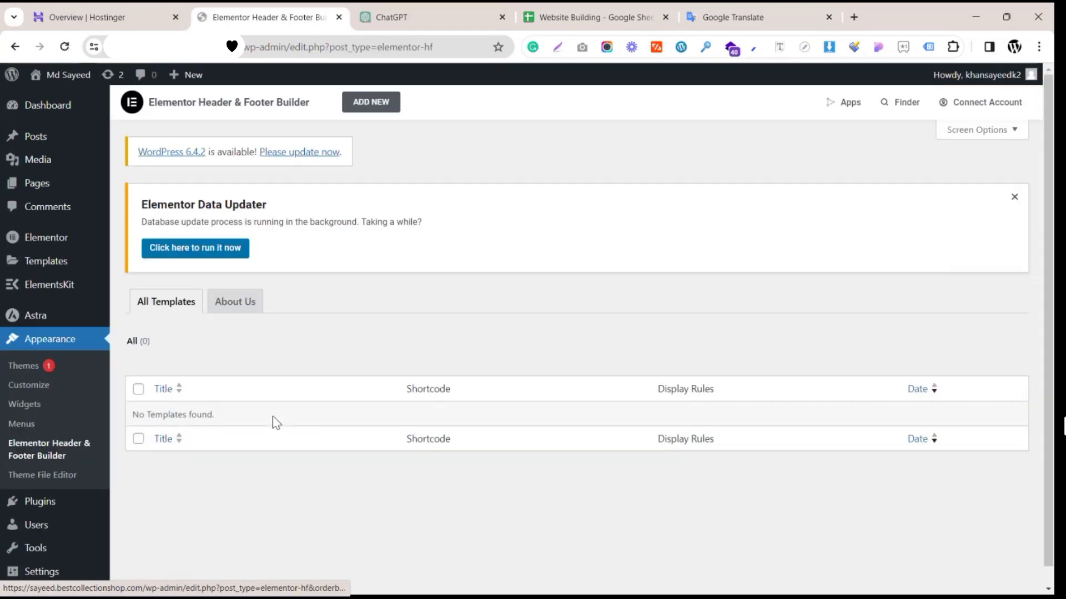
click(374, 104)
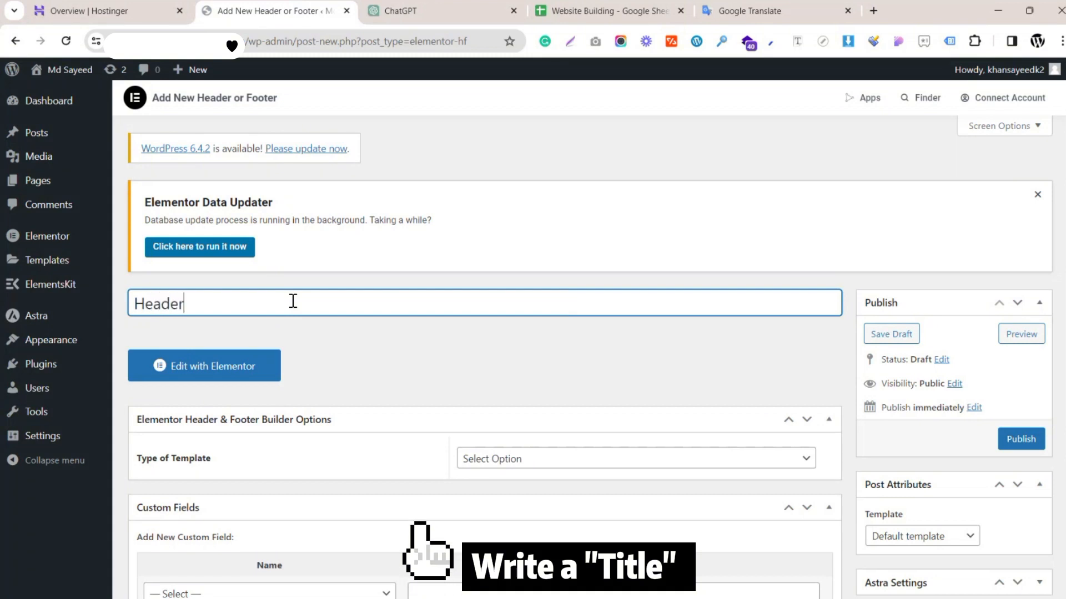
click(422, 334)
Set the template's type to Header and its display location to Entire Website
scroll(199, 321, down, 3)
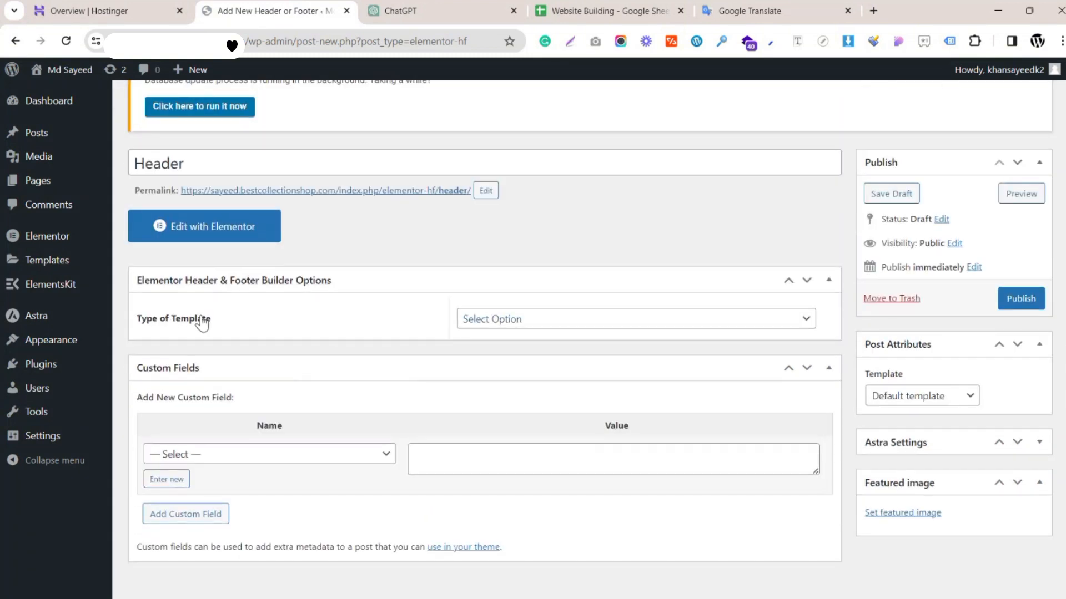
click(507, 319)
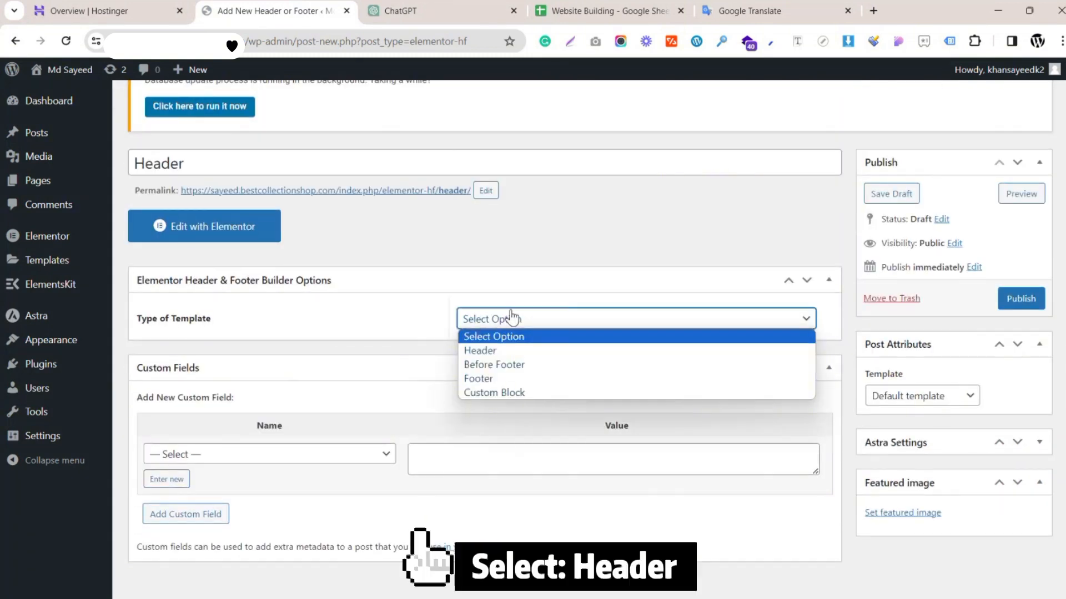
click(492, 355)
click(496, 354)
scroll(333, 322, down, 1)
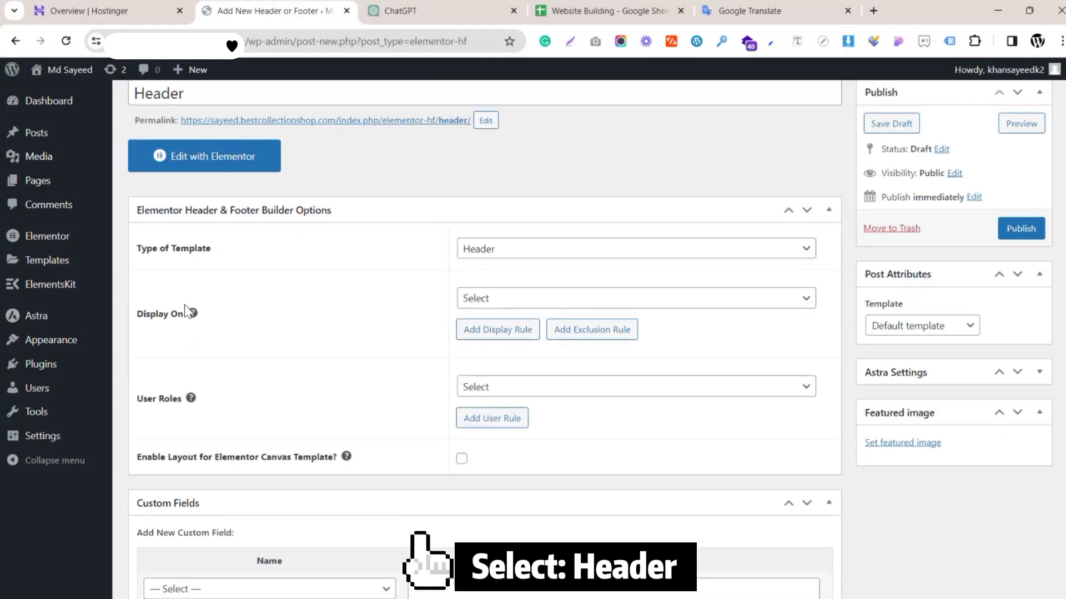
click(518, 299)
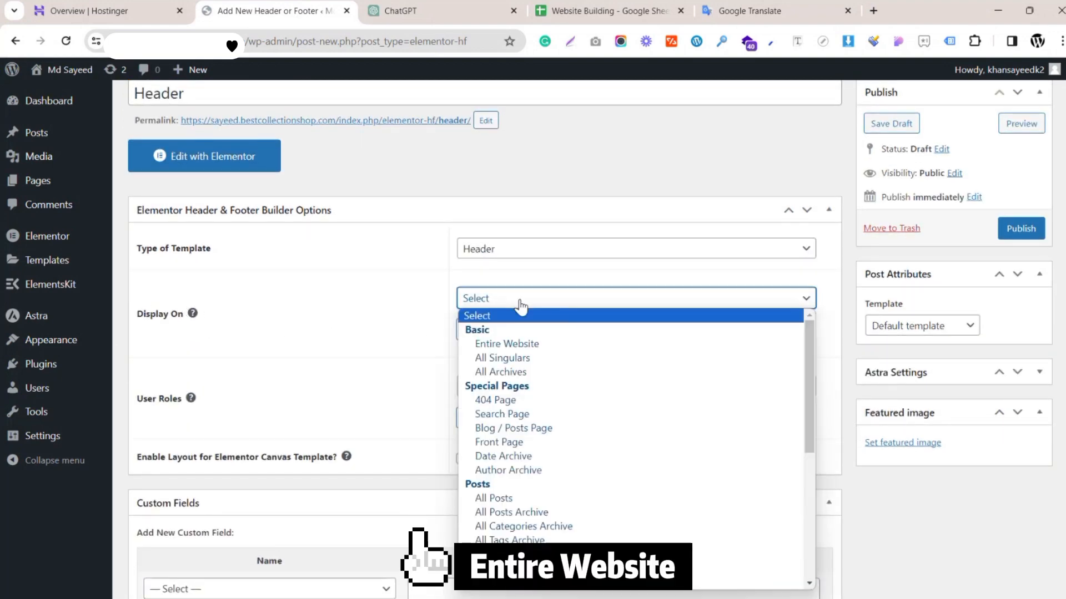
click(522, 345)
Enable the layout for the Elementor Canvas template and set the post's template attribute to Elementor Canvas
scroll(516, 348, down, 1)
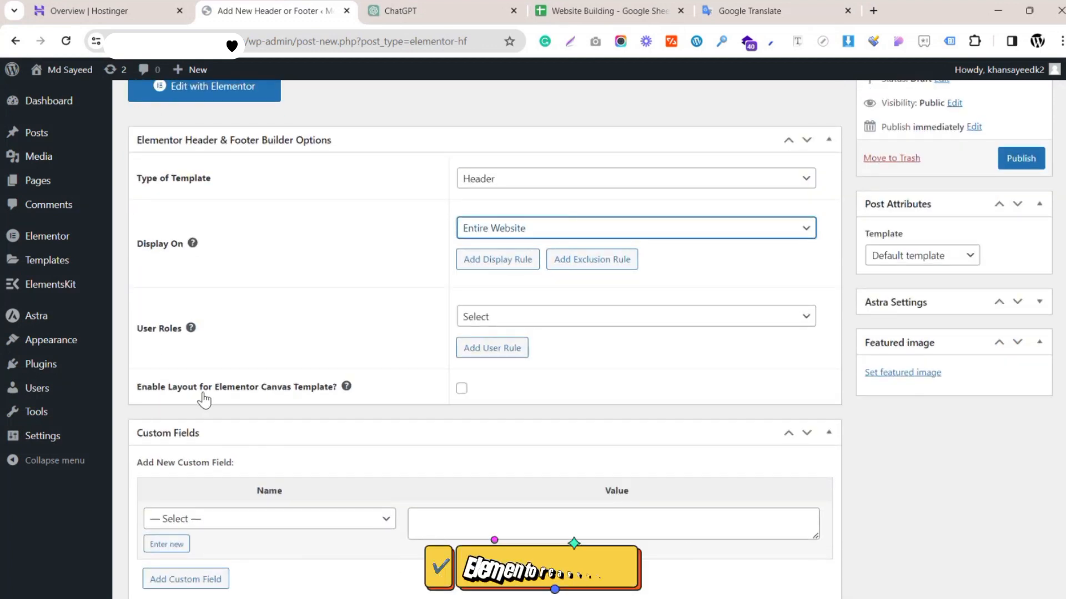
click(462, 390)
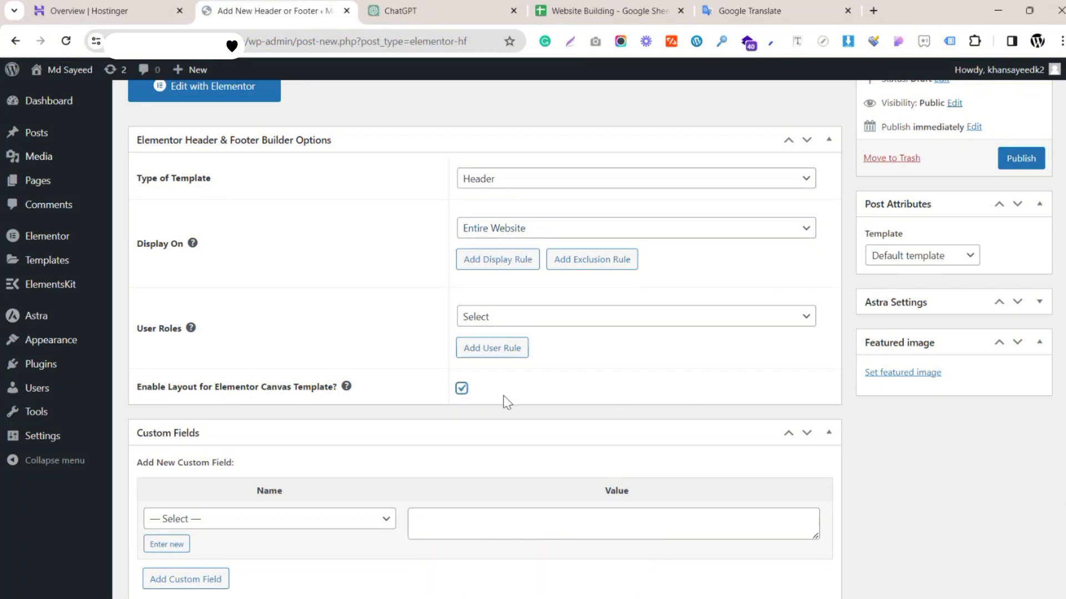
scroll(787, 404, up, 1)
click(913, 326)
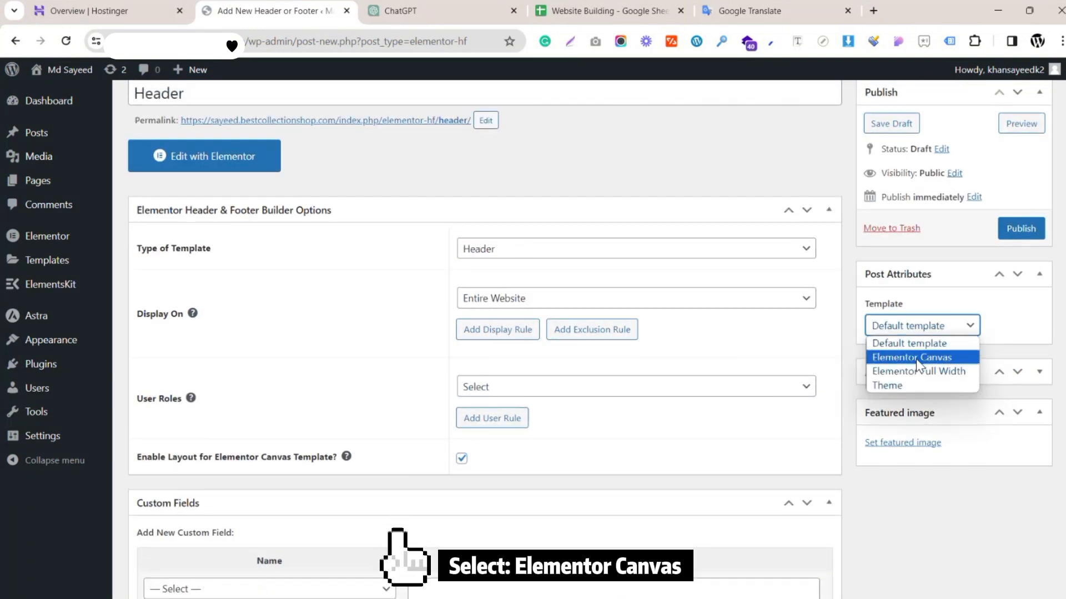
click(916, 358)
Publish the Header template and open it for editing with Elementor
scroll(907, 360, up, 4)
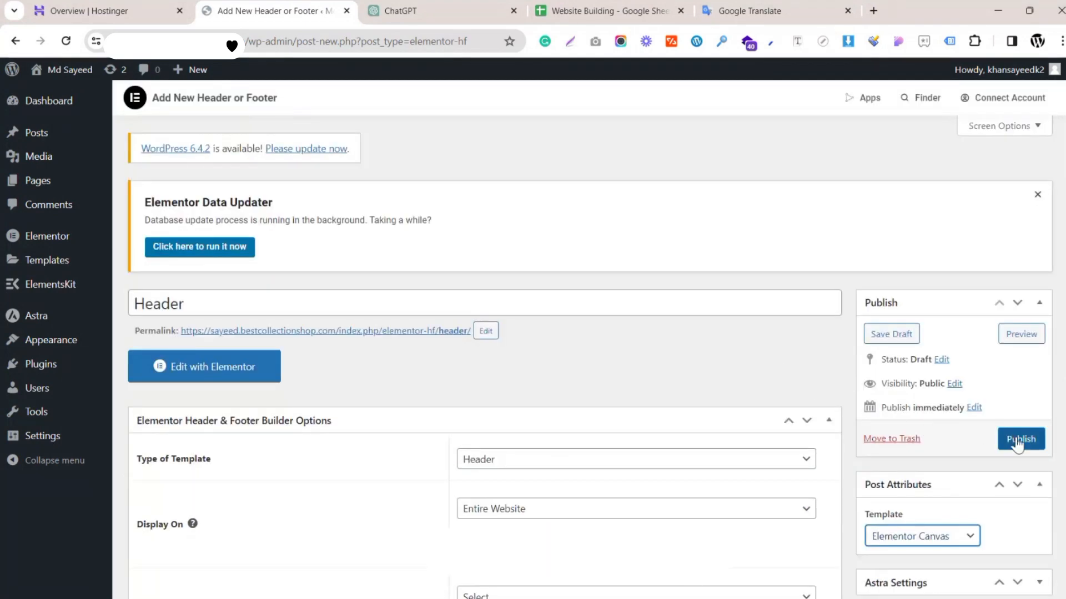
click(1018, 439)
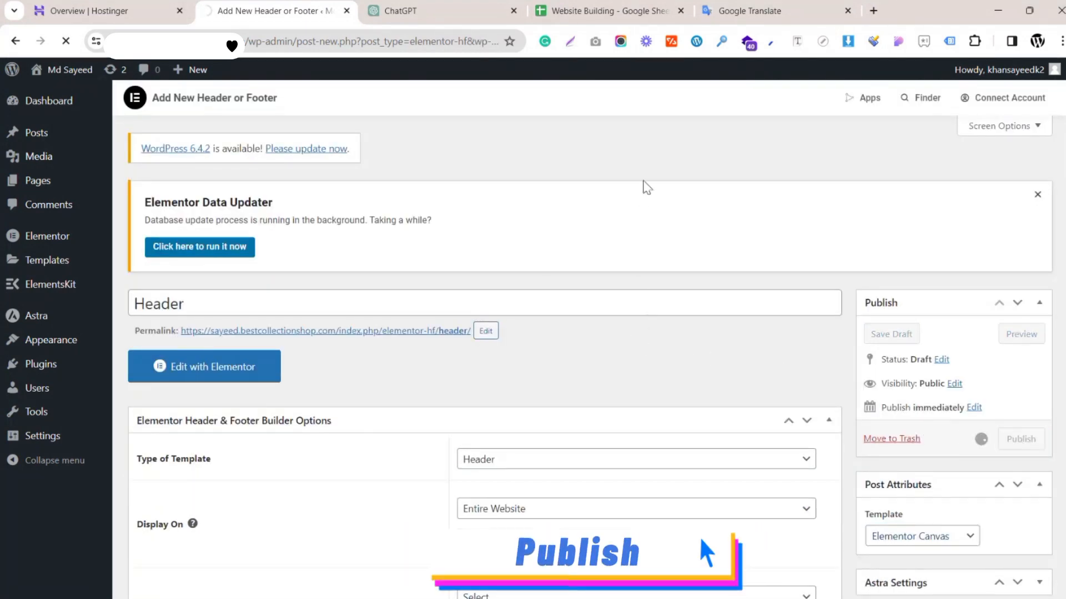
scroll(445, 257, down, 3)
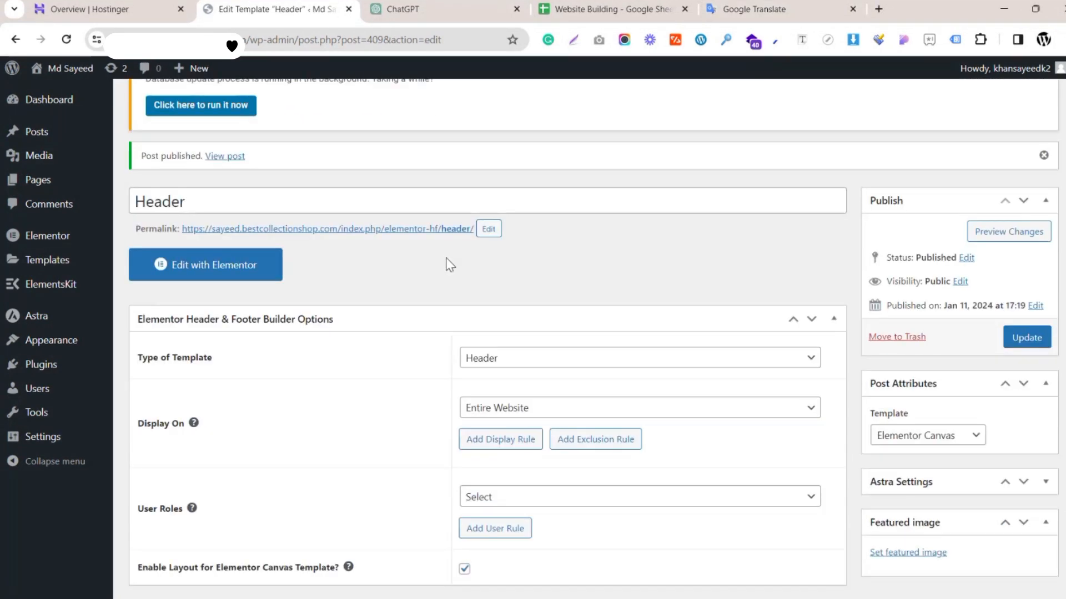
click(205, 272)
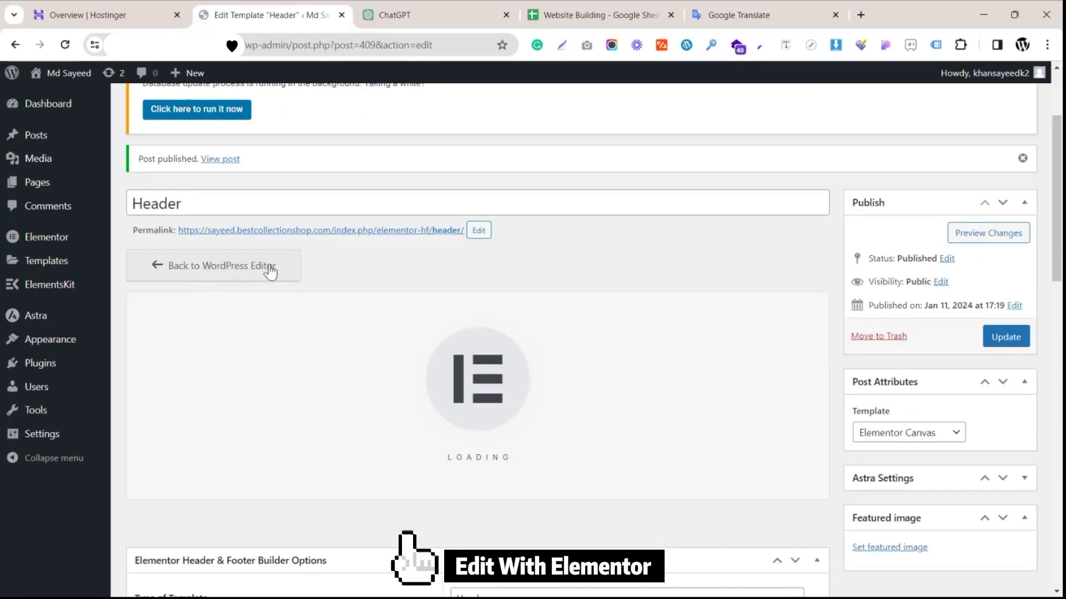
scroll(565, 254, up, 3)
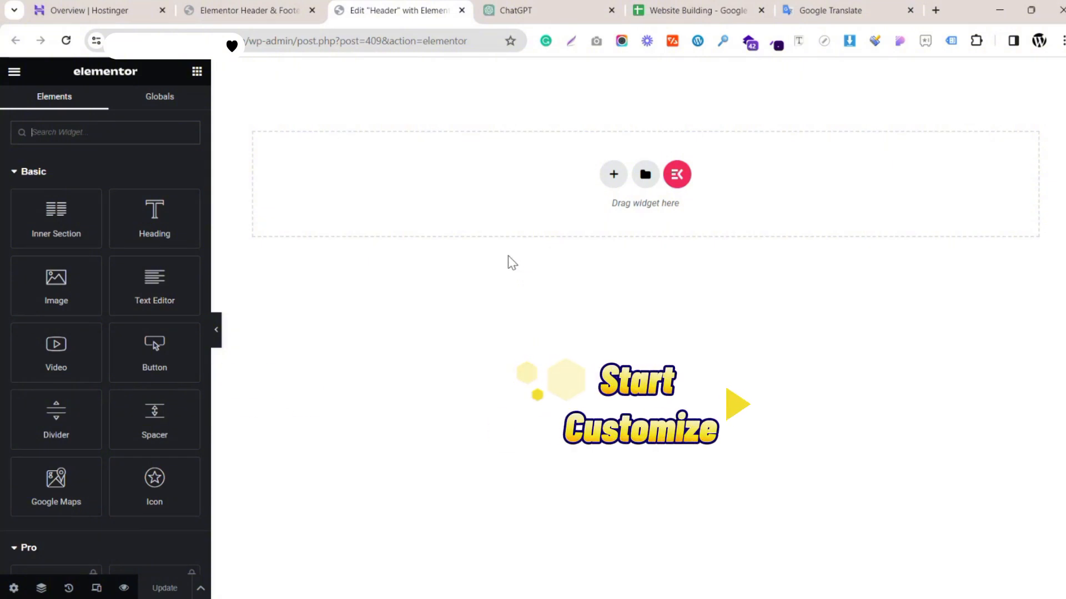
Add a section with three equal columns and give it a solid dark indigo background, about #0F0035
click(613, 174)
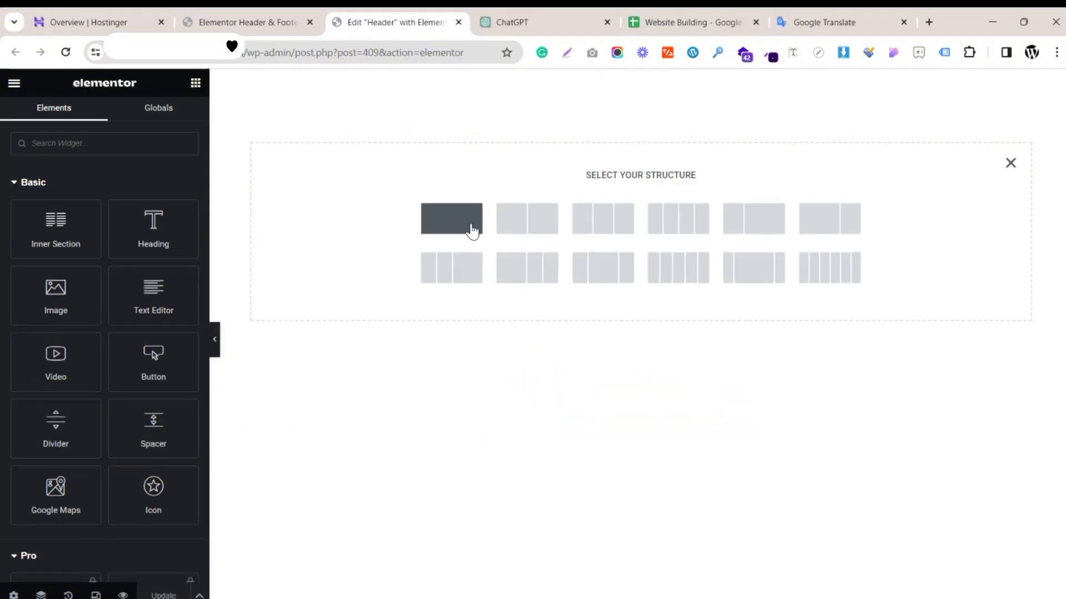
click(613, 220)
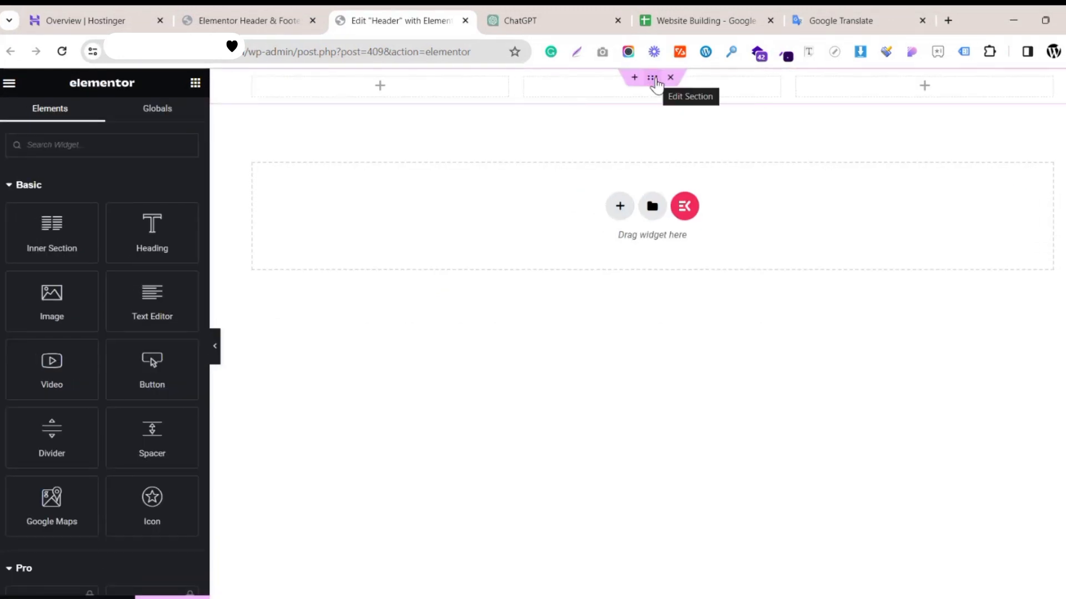
click(652, 78)
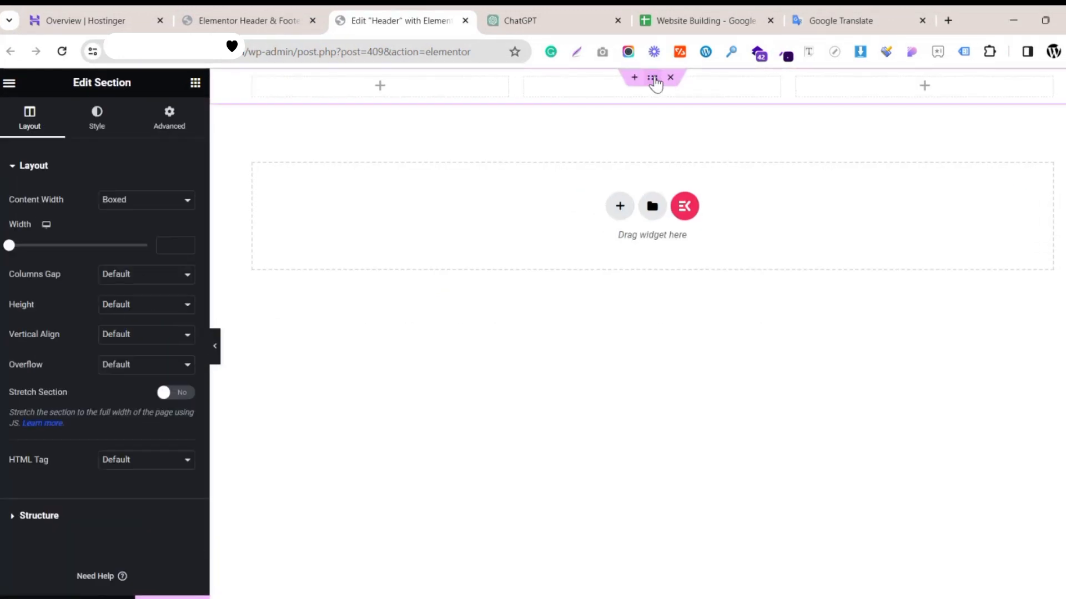
click(100, 122)
click(128, 231)
click(185, 261)
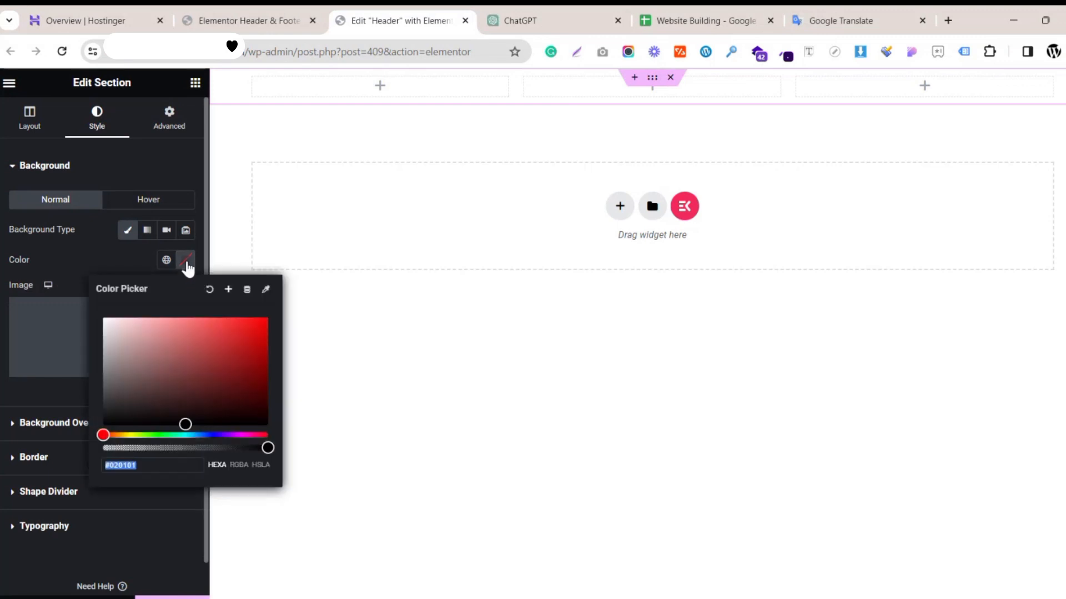
click(267, 403)
click(221, 435)
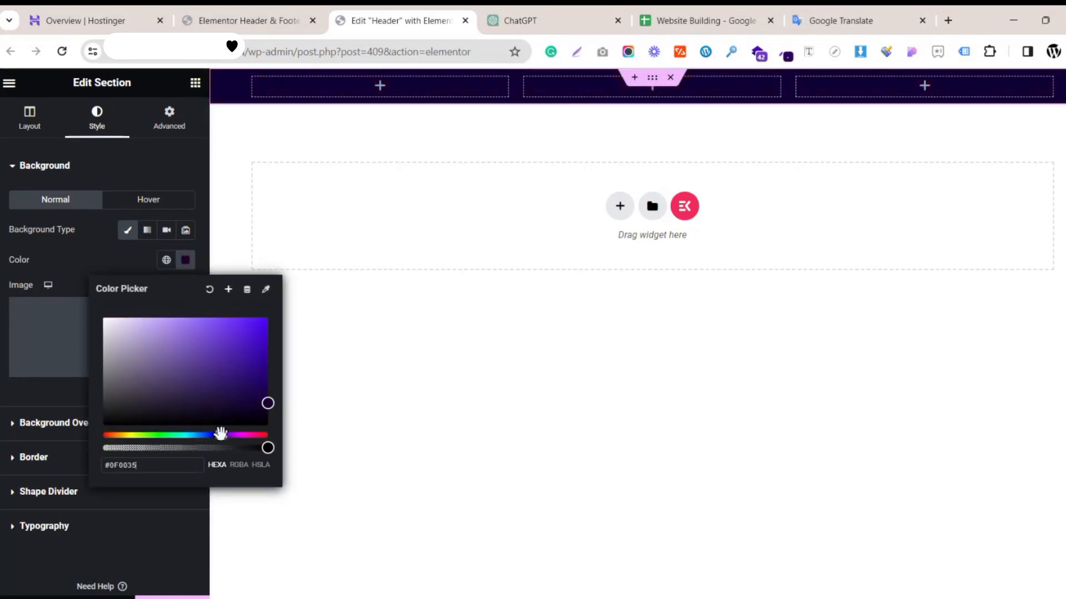
click(113, 257)
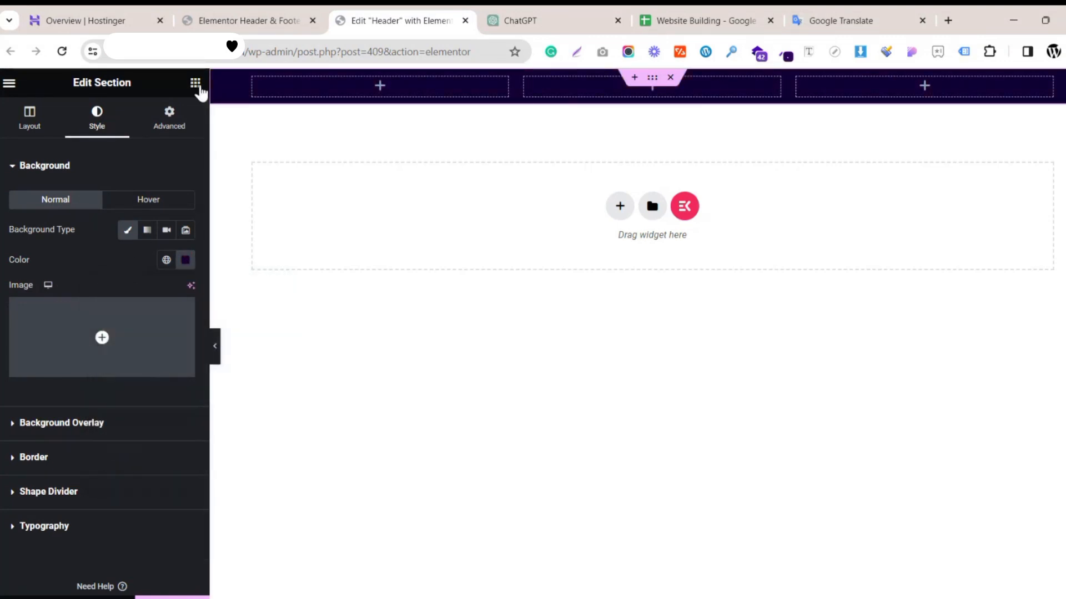
Add an Image widget to the section's first column and upload the Website Creation logo from the Downloads folder into it
click(195, 82)
drag(86, 276, 364, 79)
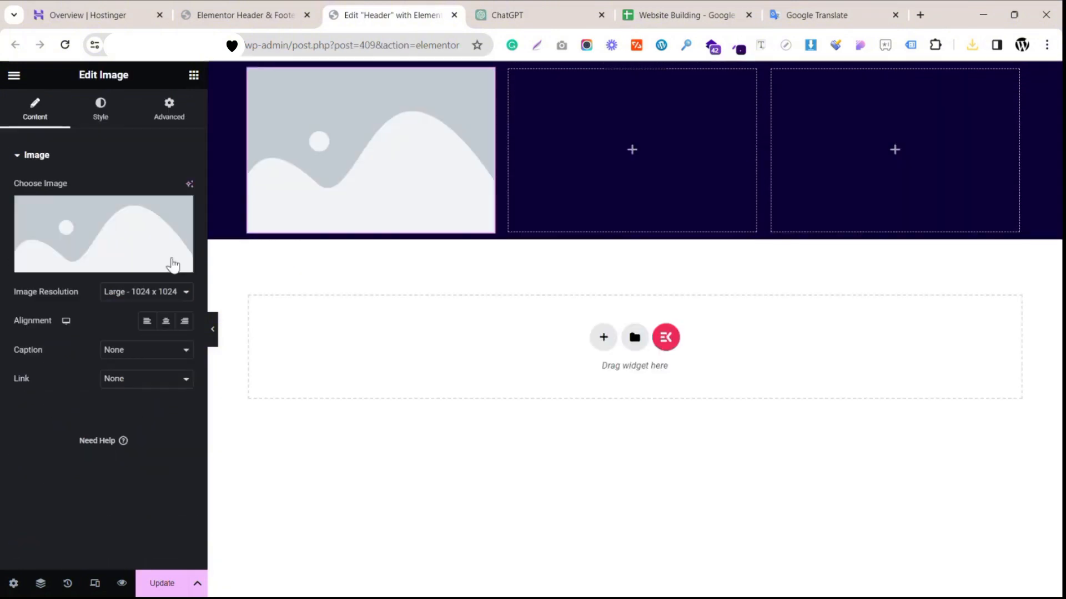
click(143, 273)
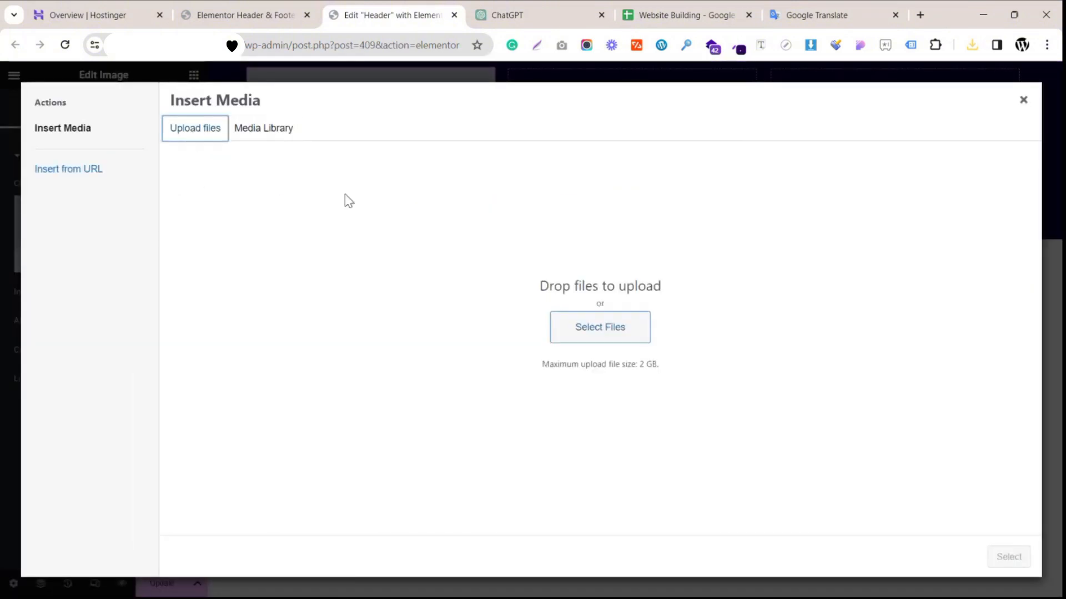
click(622, 326)
click(60, 206)
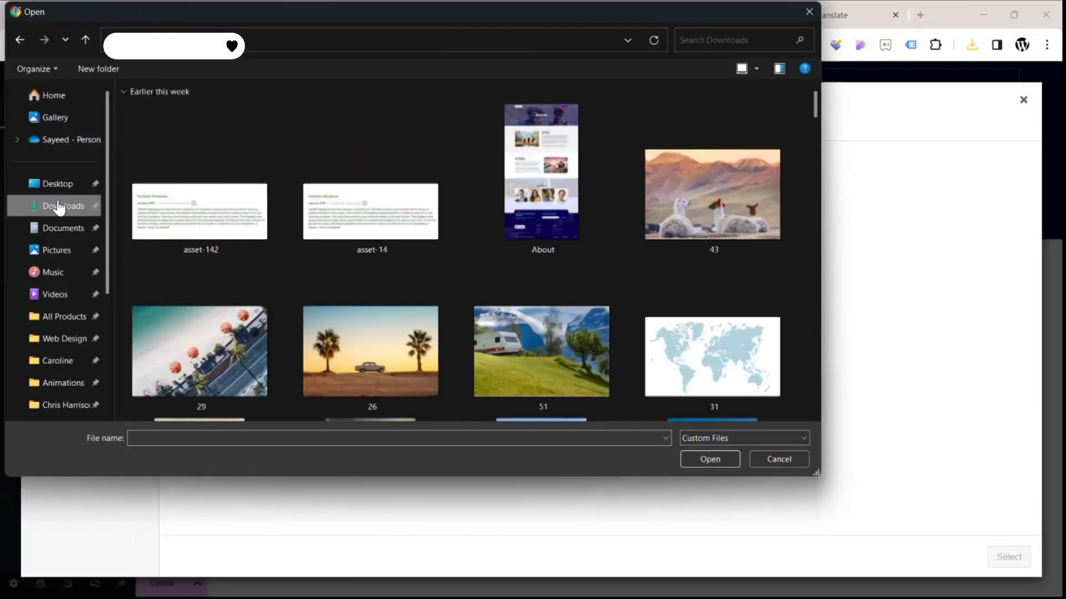
double_click(186, 209)
click(1009, 556)
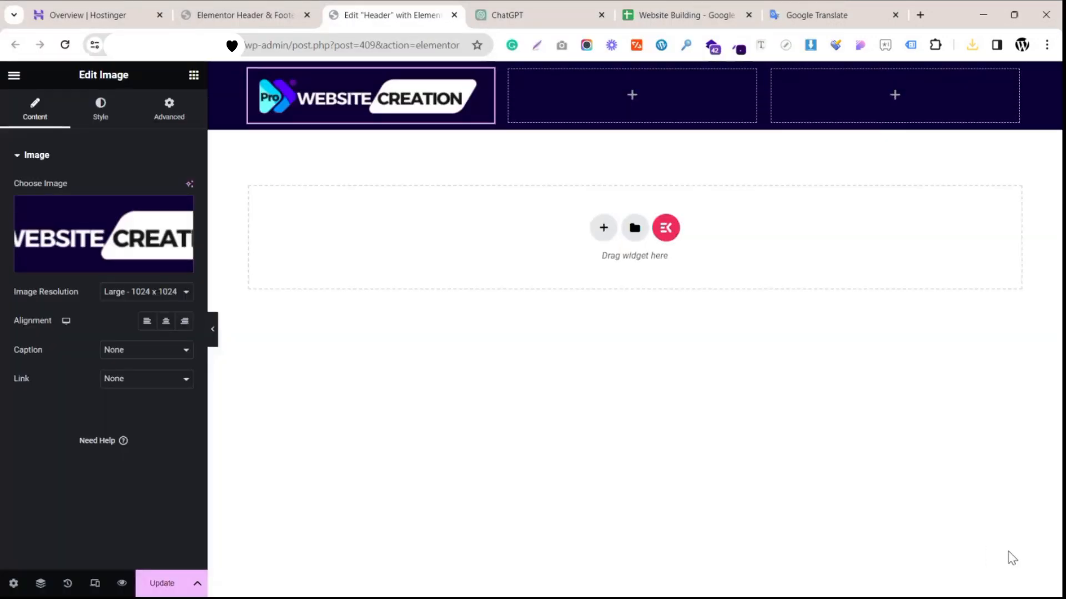
Set the width of the logo column and of the third column to 25% each
click(248, 68)
click(184, 190)
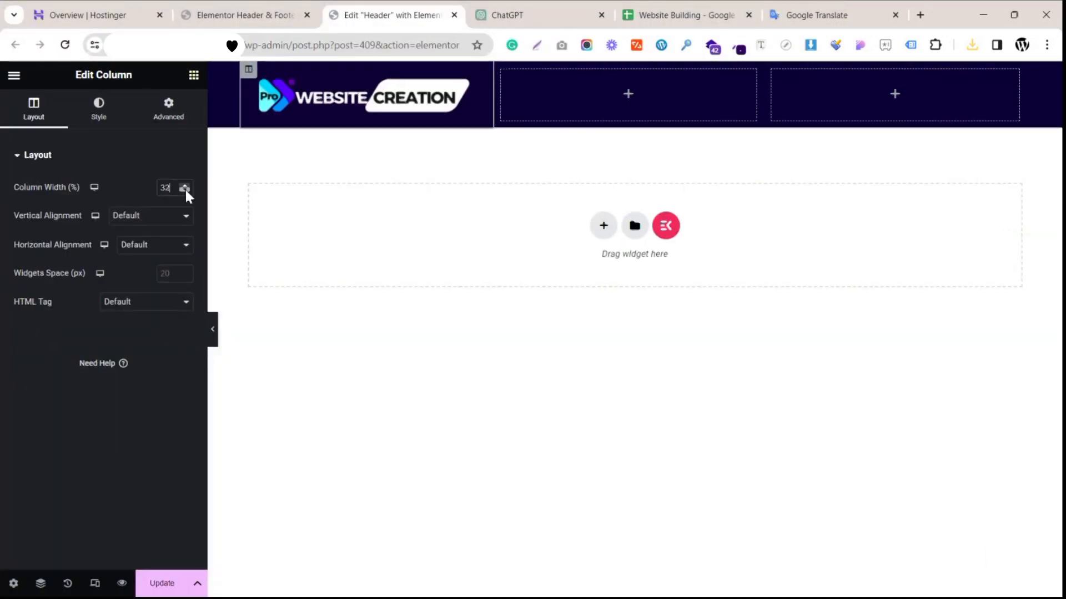
click(184, 191)
click(184, 190)
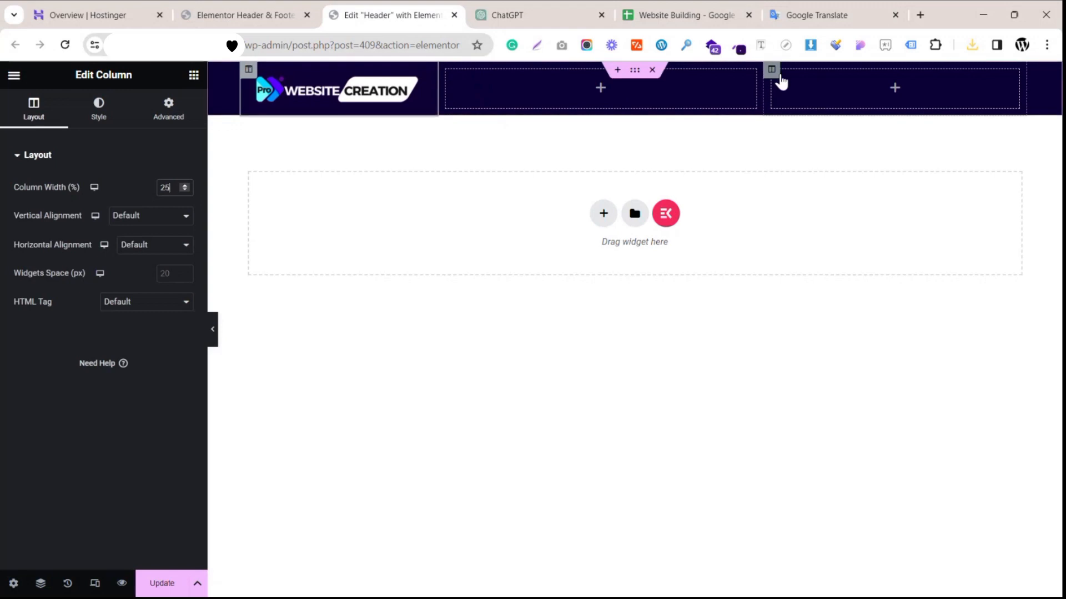
click(779, 78)
click(175, 187)
text(25)
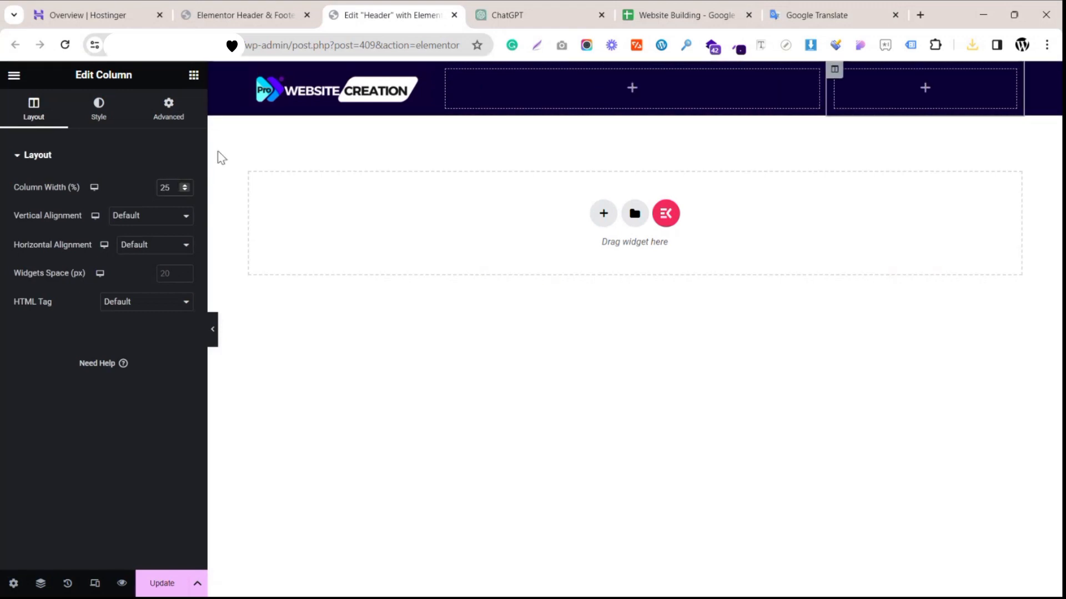
Add a Button widget to the third column and align it to the right
click(194, 78)
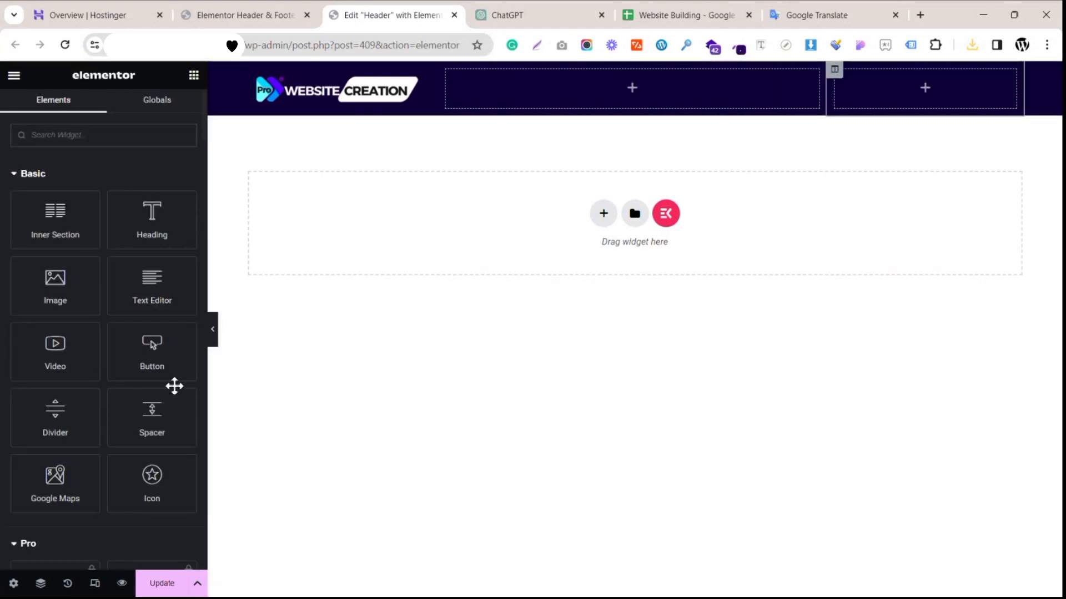
drag(174, 386, 910, 94)
click(166, 295)
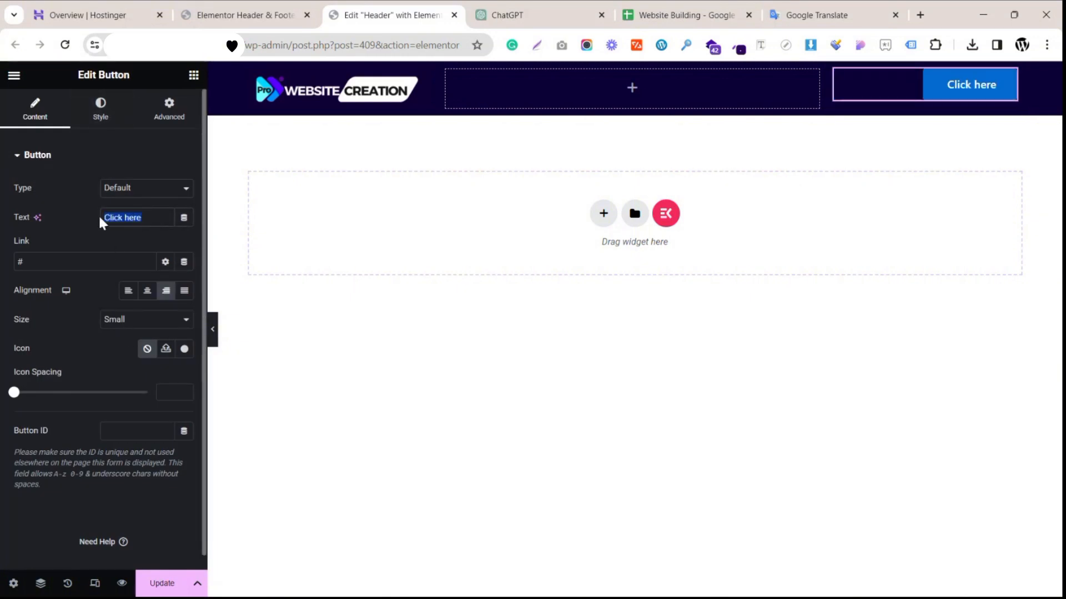
Set the button text to "Book Now" and add the calendar icon with a date grid from the icon library
text(Boo)
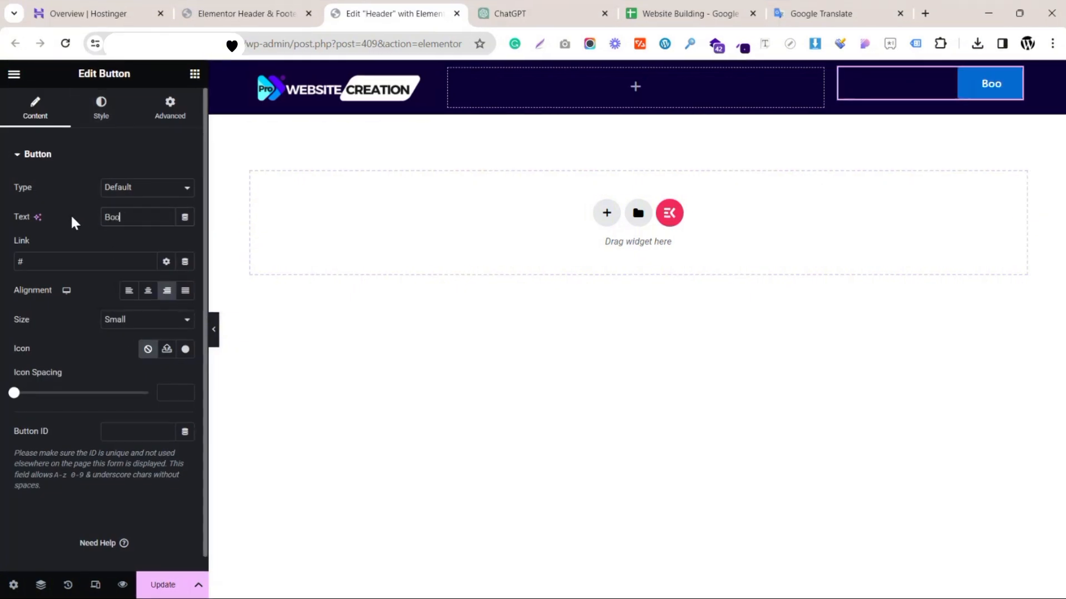
text(k Now)
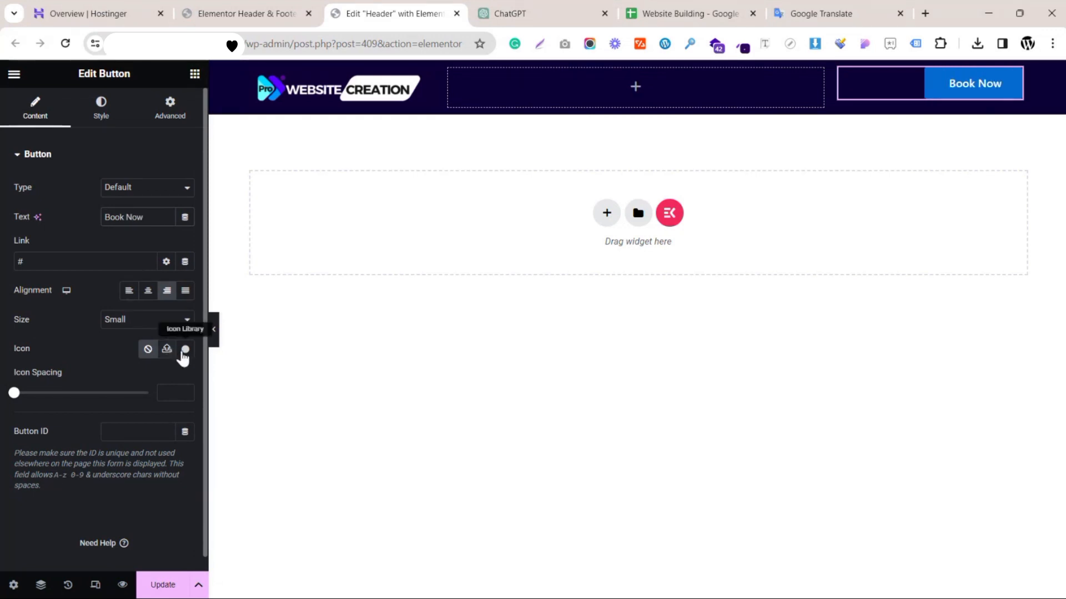
click(185, 350)
text(cal)
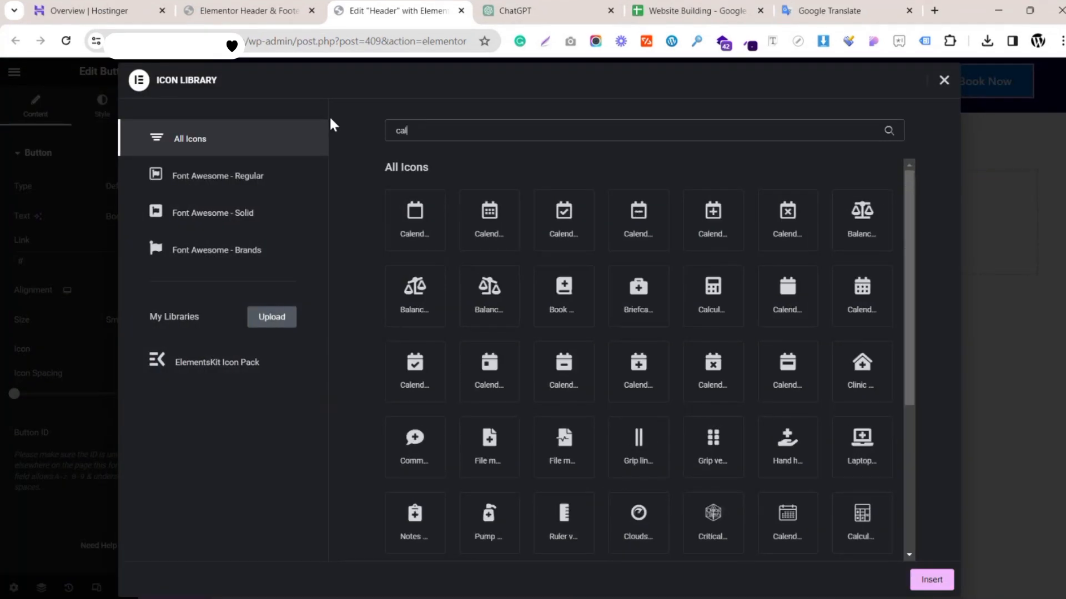
click(480, 219)
click(930, 581)
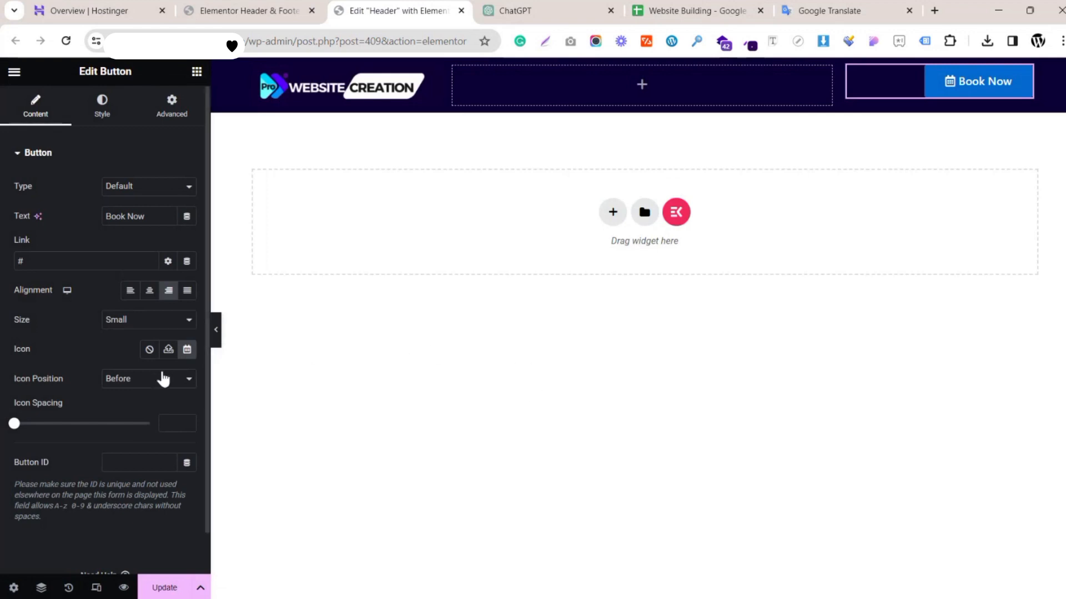
Style the button's typography with the Roboto family, size 16 px and weight 600 (Semi Bold)
click(93, 117)
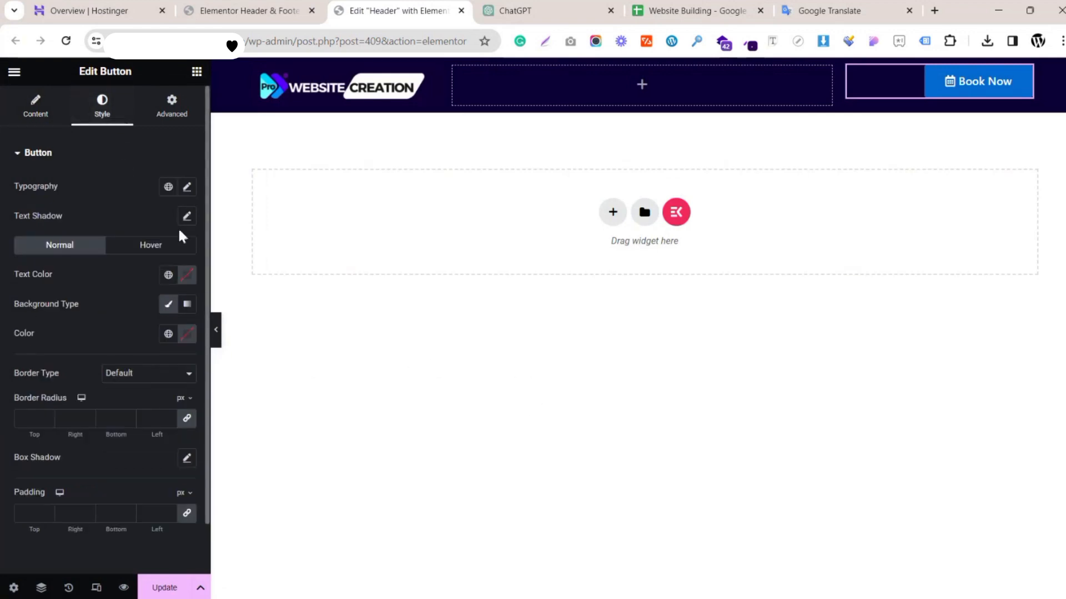
click(187, 188)
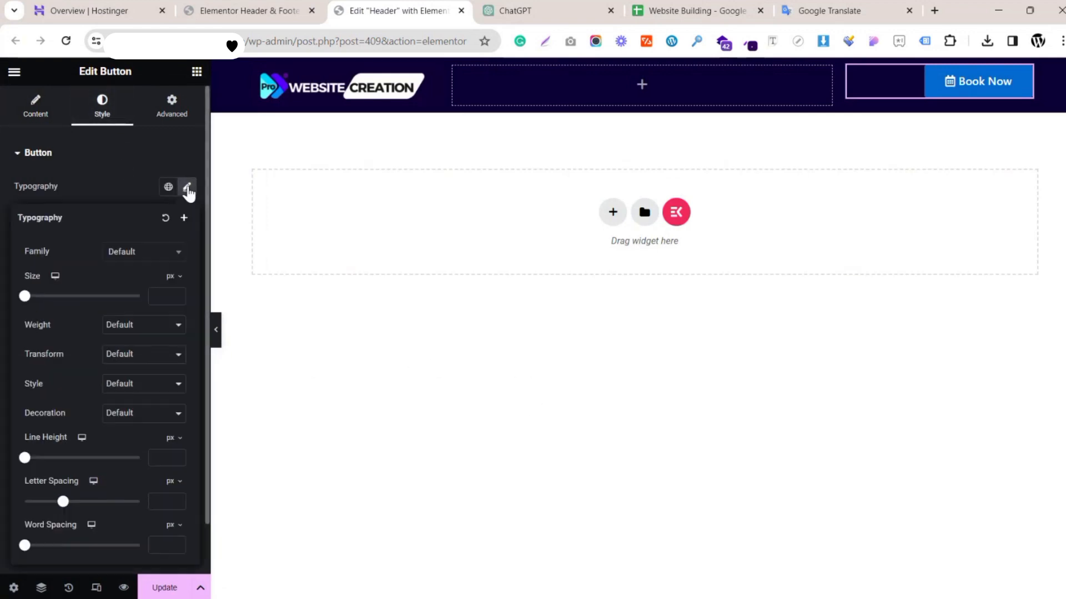
click(152, 251)
text(rob)
click(153, 307)
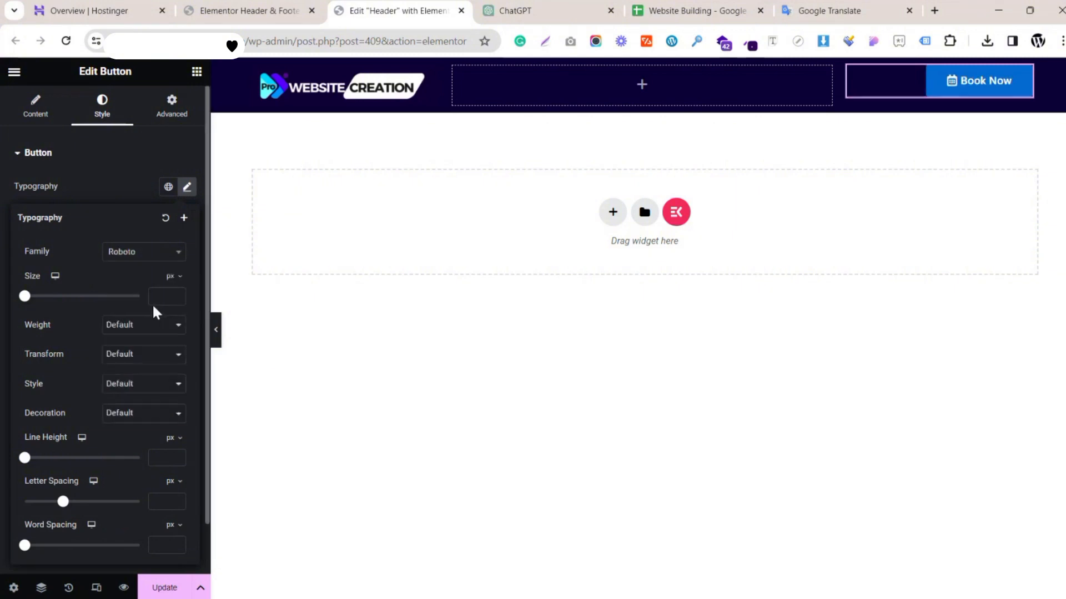
click(165, 297)
text(16)
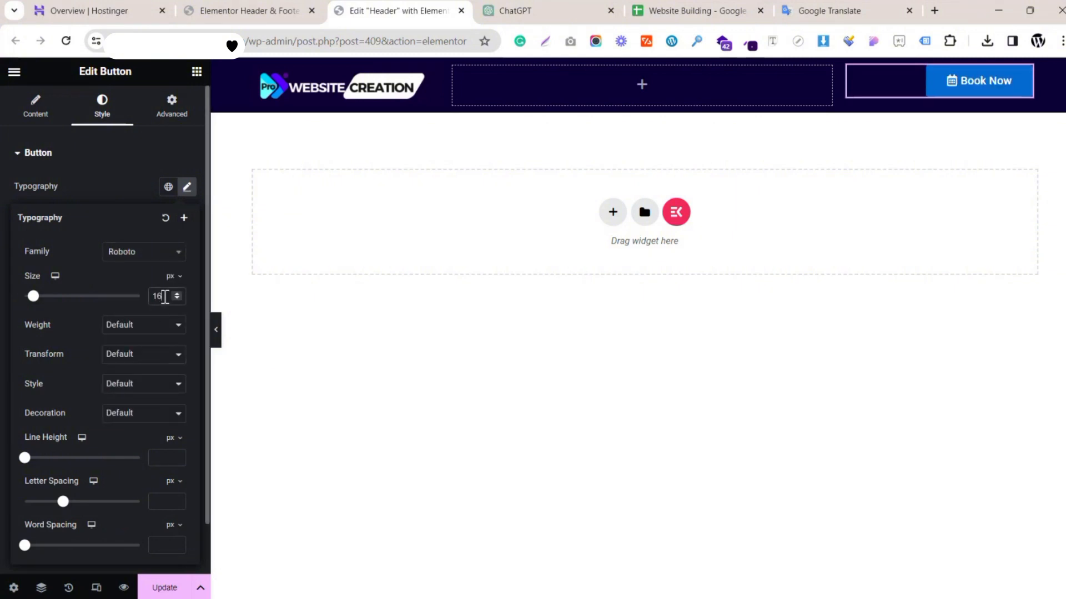
click(143, 399)
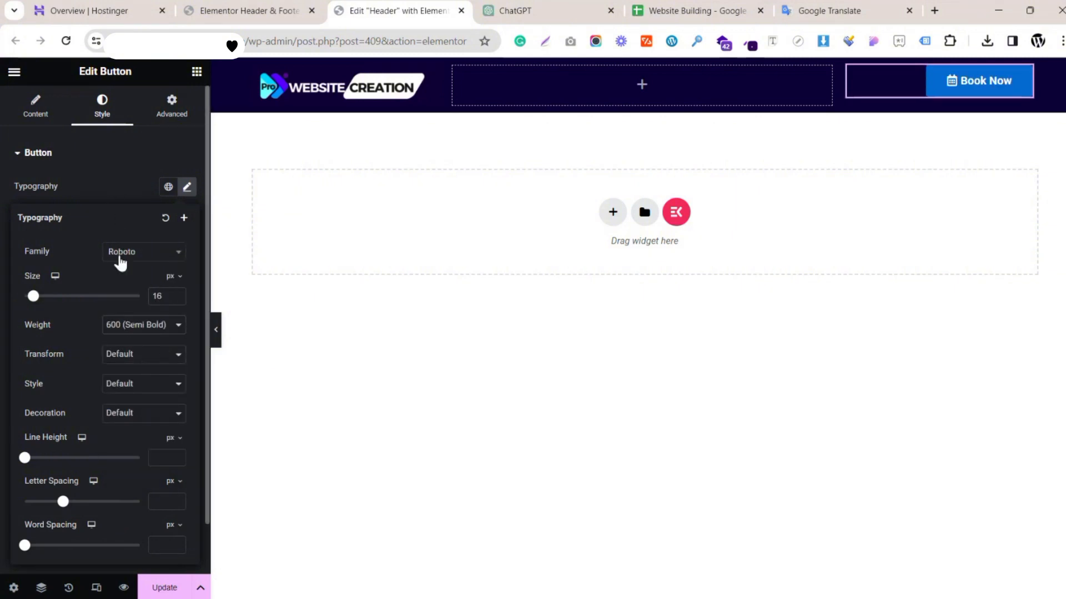
click(107, 187)
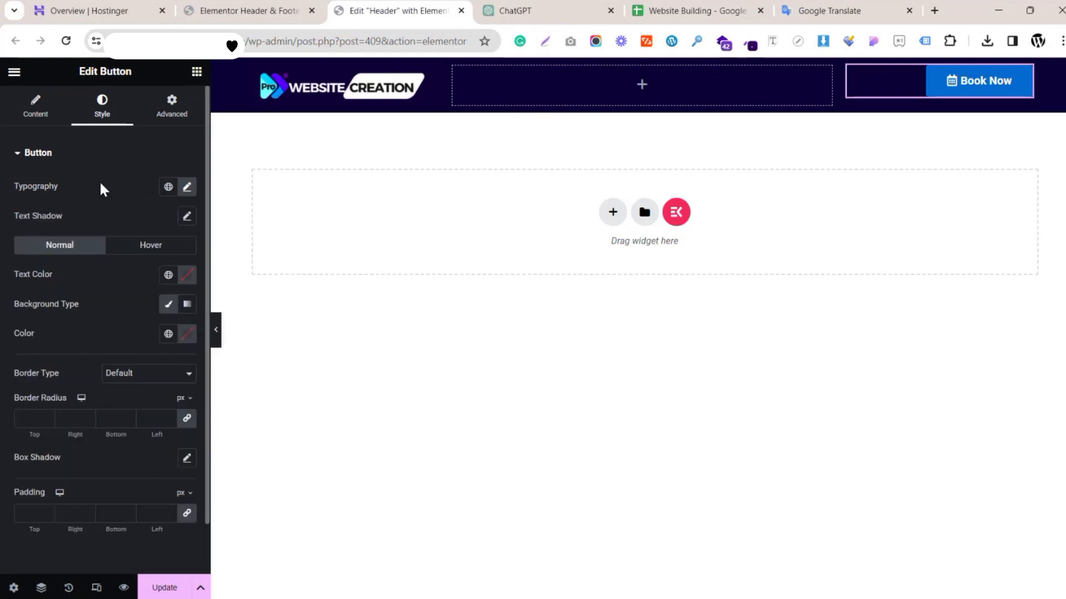
Unlink the button's margin values and set its top margin to 7 px
click(172, 105)
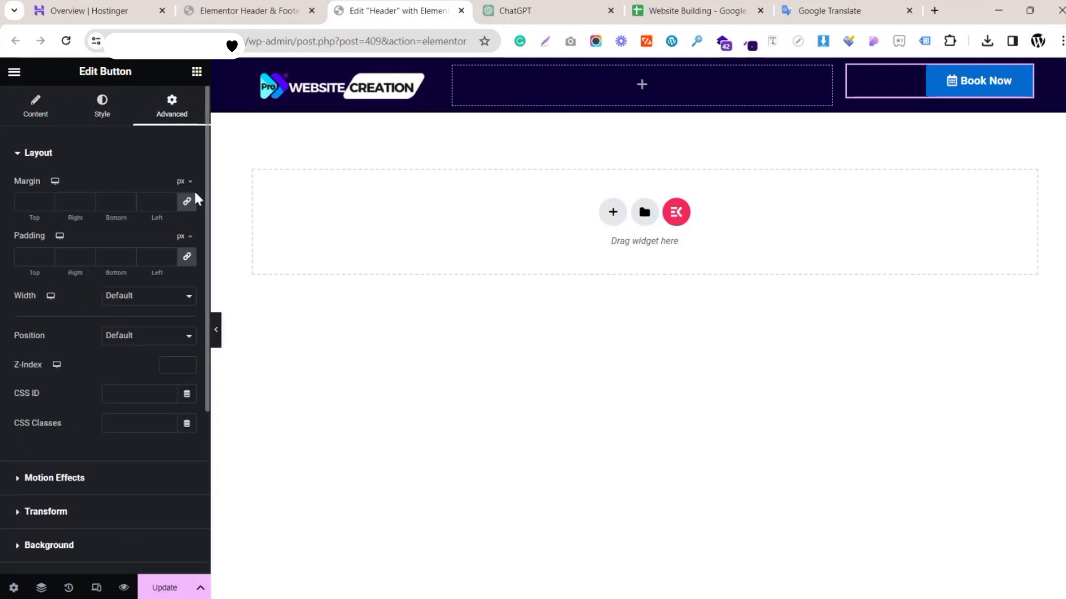
click(48, 200)
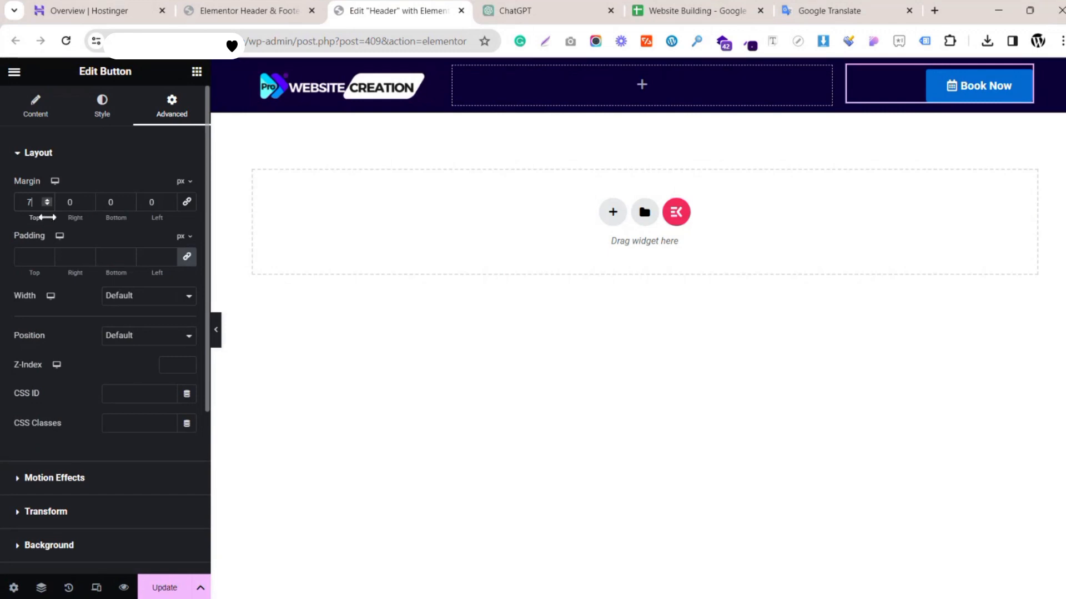
click(589, 79)
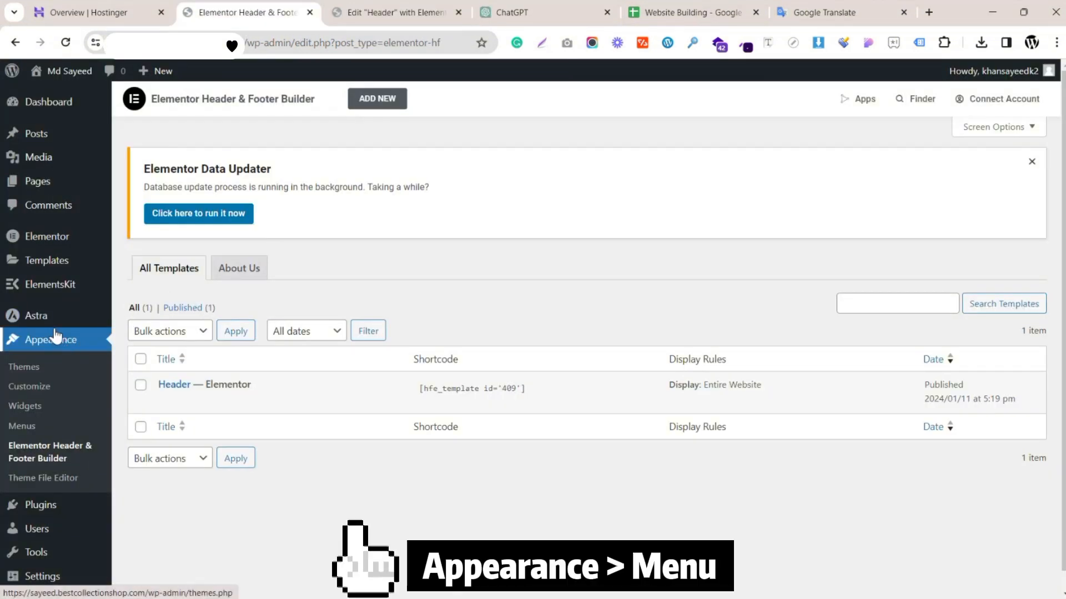
In the WordPress admin's menu management, create a new menu named "Home menu"
click(26, 426)
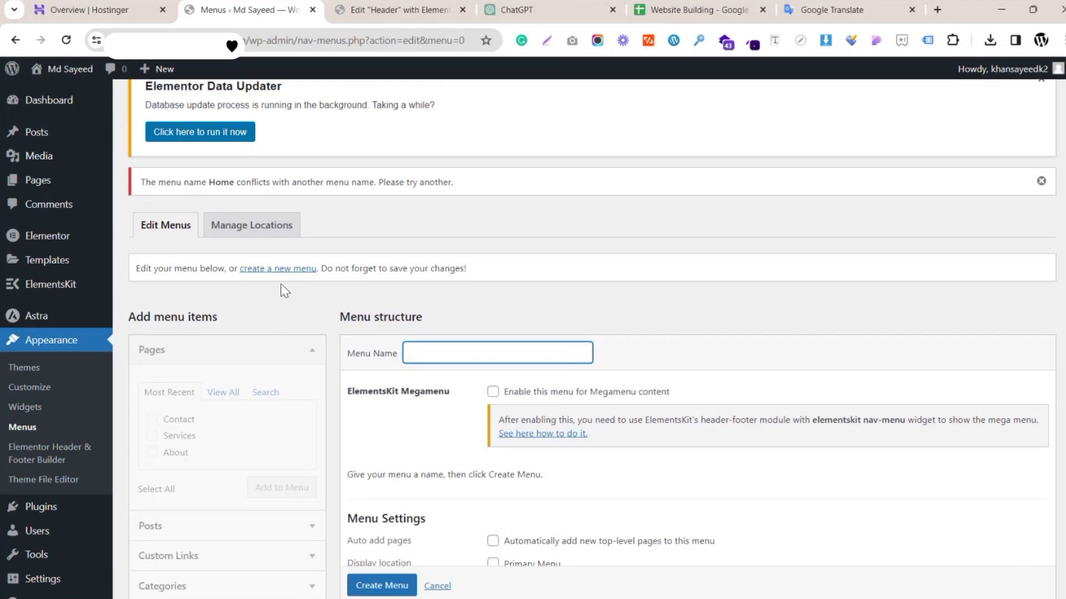
click(283, 270)
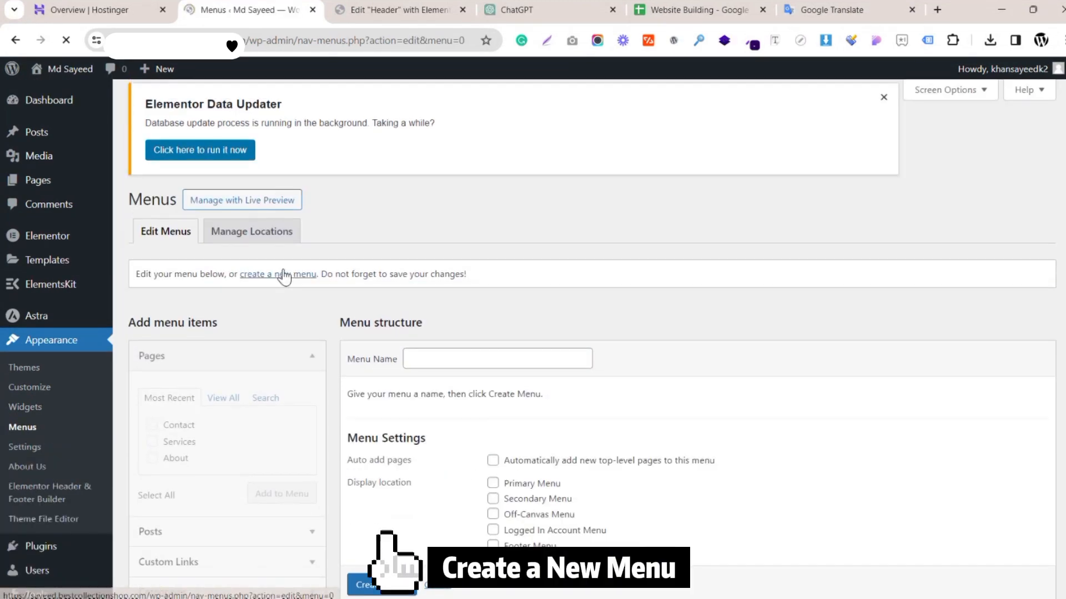
scroll(450, 343, down, 1)
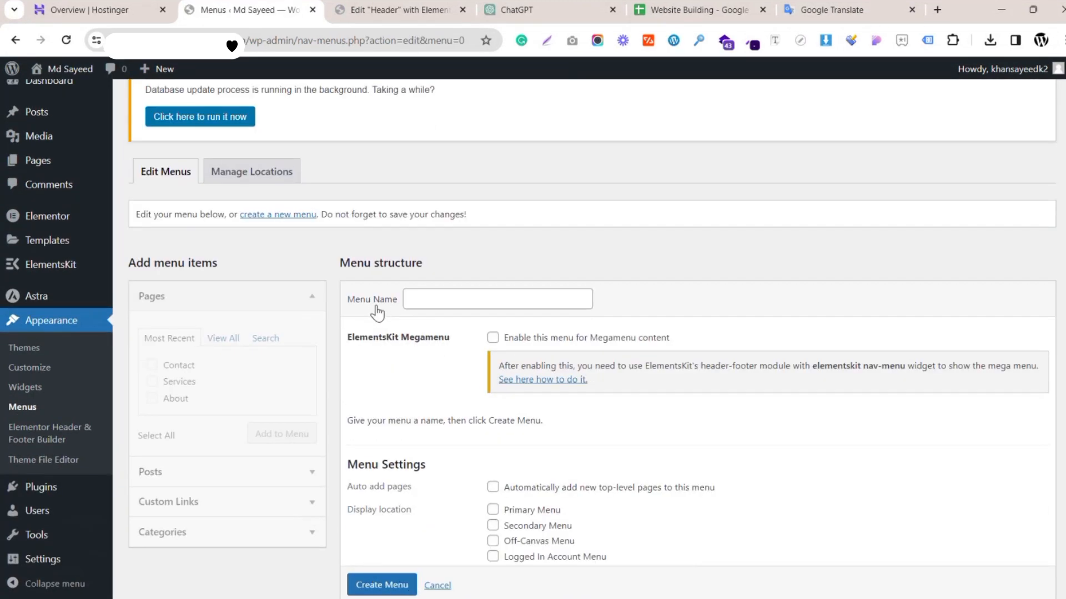
click(424, 294)
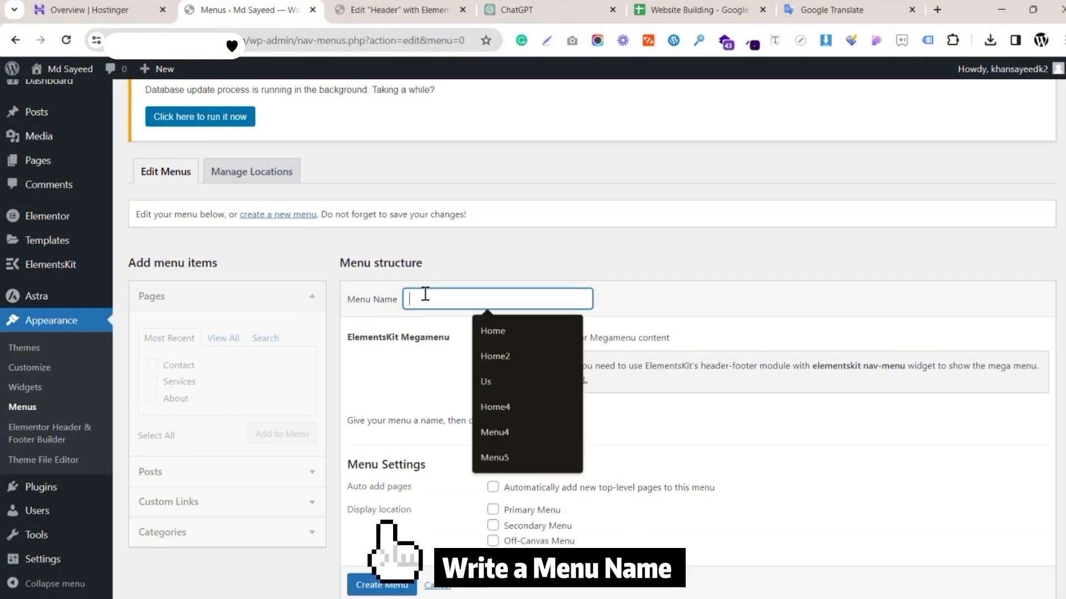
text(Home menu)
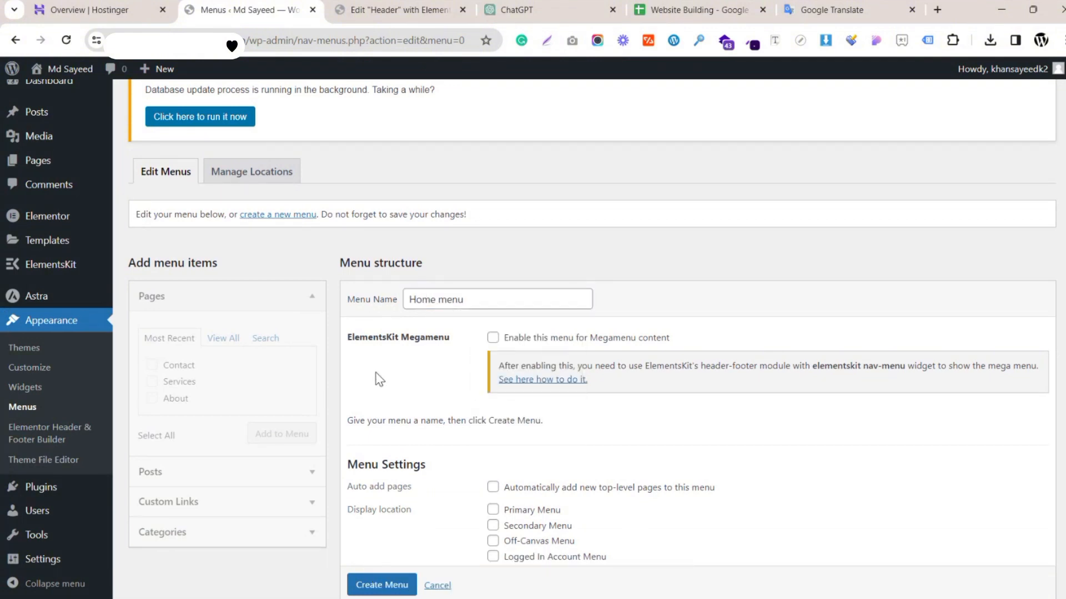
scroll(379, 379, down, 1)
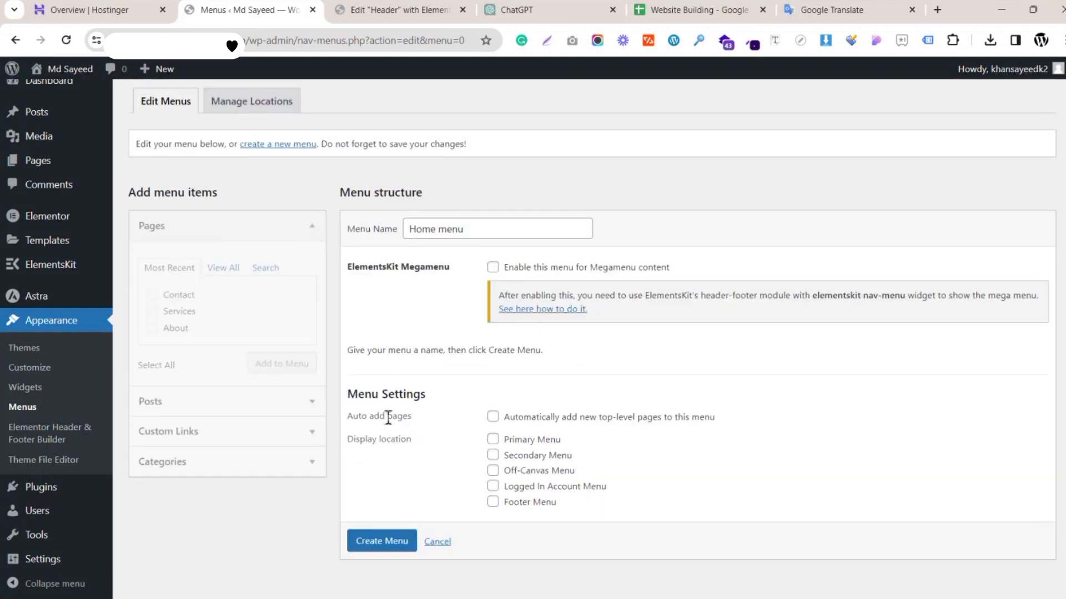
click(397, 546)
scroll(404, 519, down, 2)
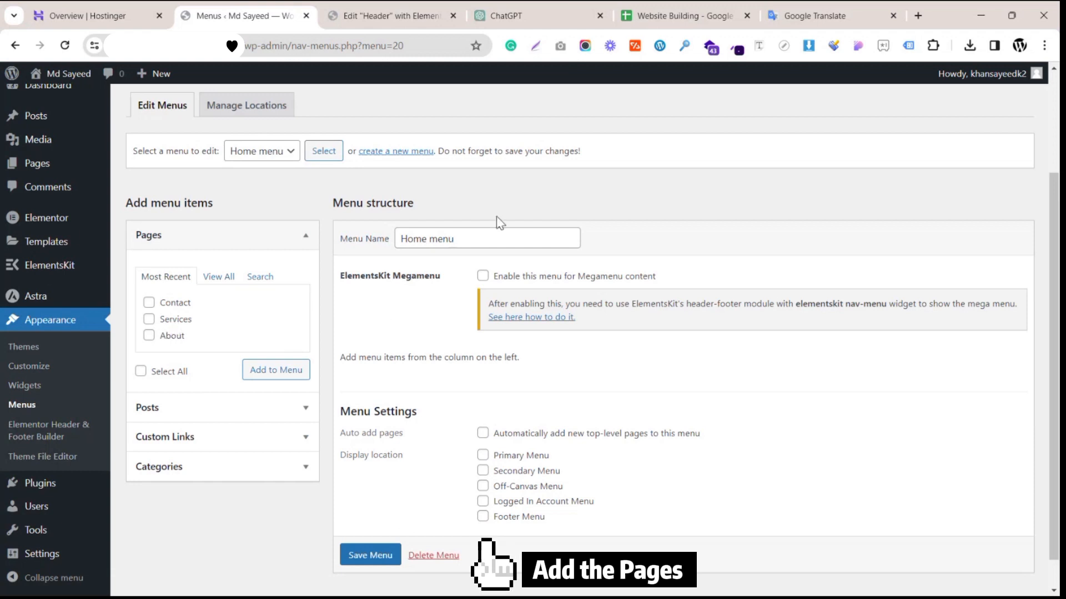
Add all pages to the menu, order them Home, About, Services, Contact, and save the menu
click(222, 281)
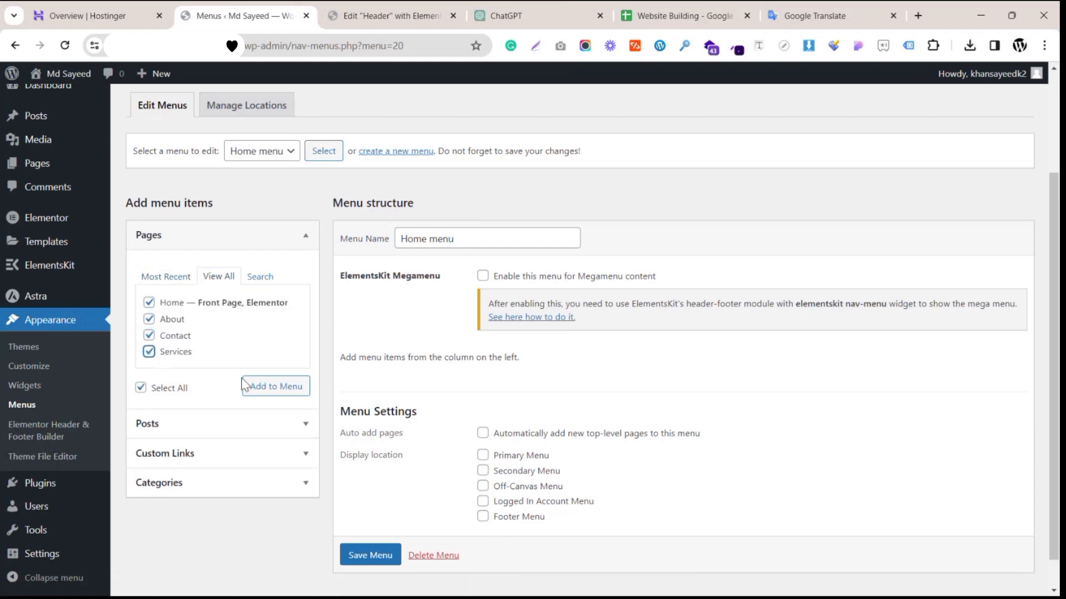
click(285, 391)
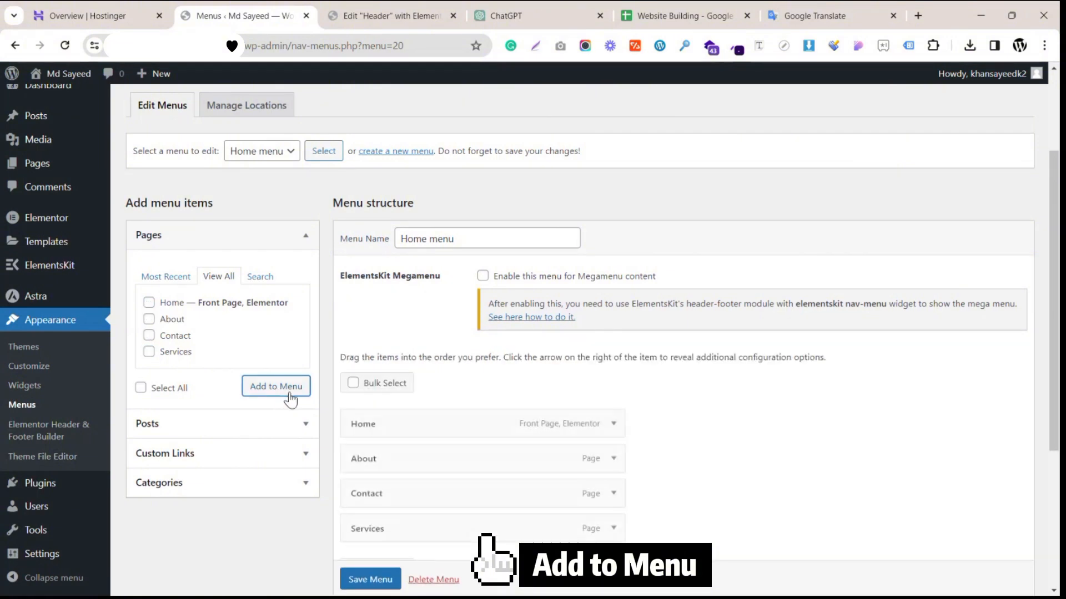
scroll(488, 344, down, 3)
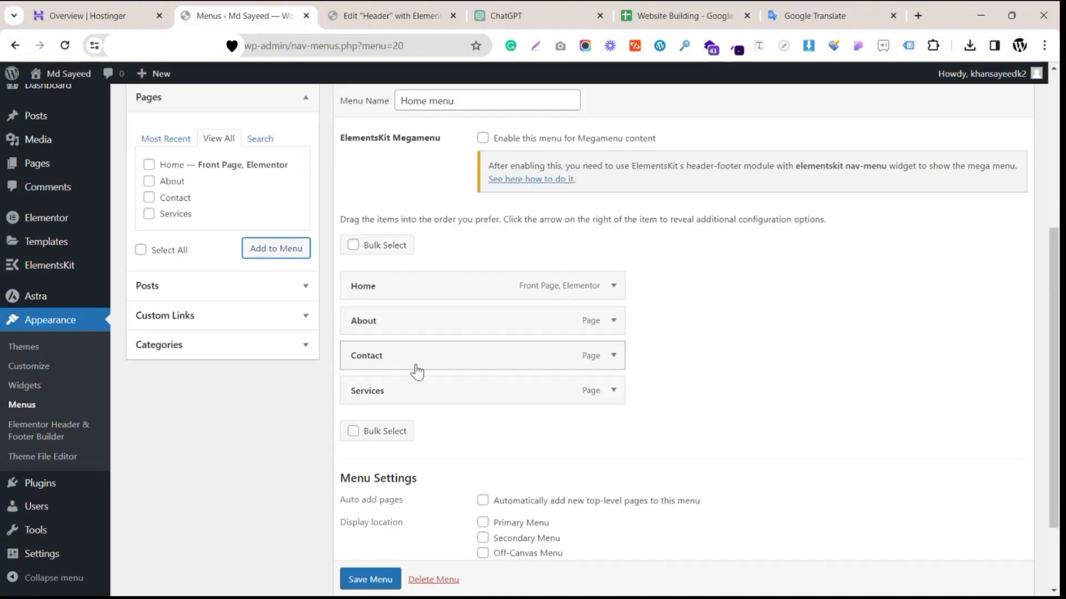
drag(369, 367, 358, 397)
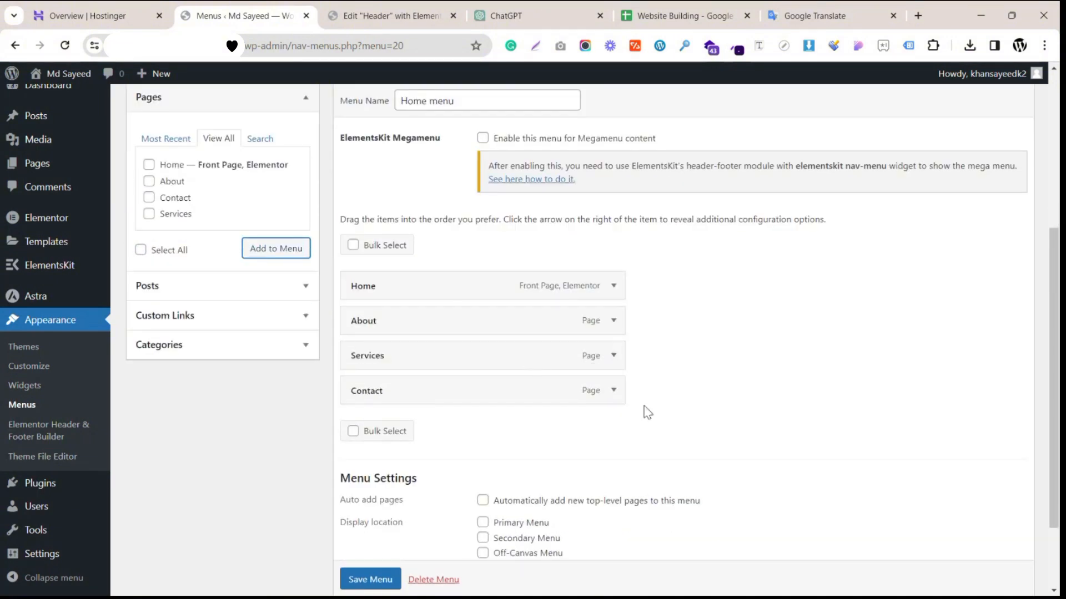
click(370, 580)
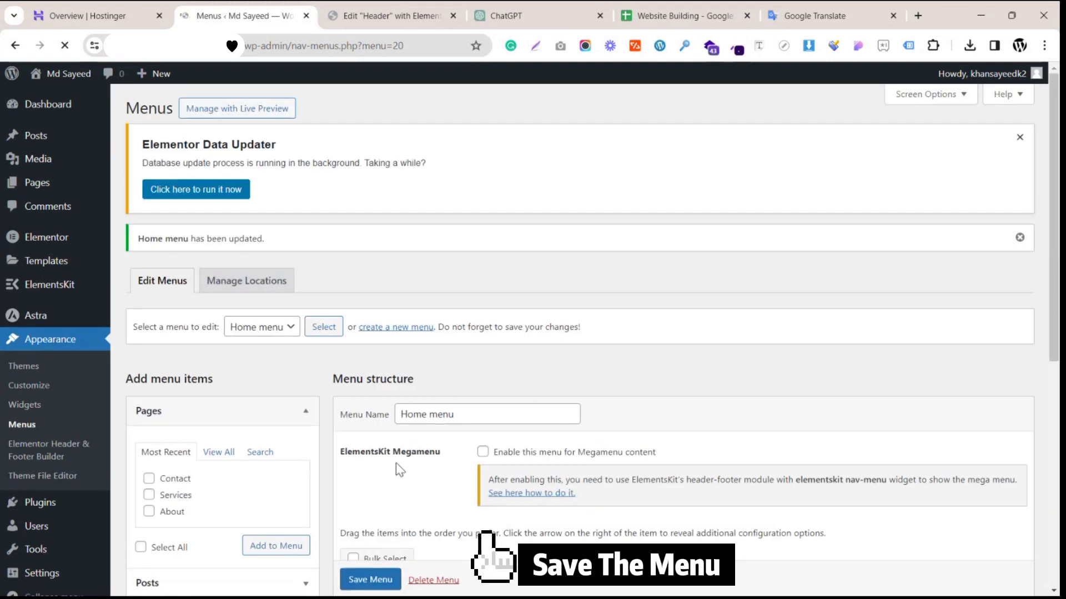
Return to the header in Elementor, reload it, and add a Navigation Menu widget to the middle column showing "Home menu"
click(414, 14)
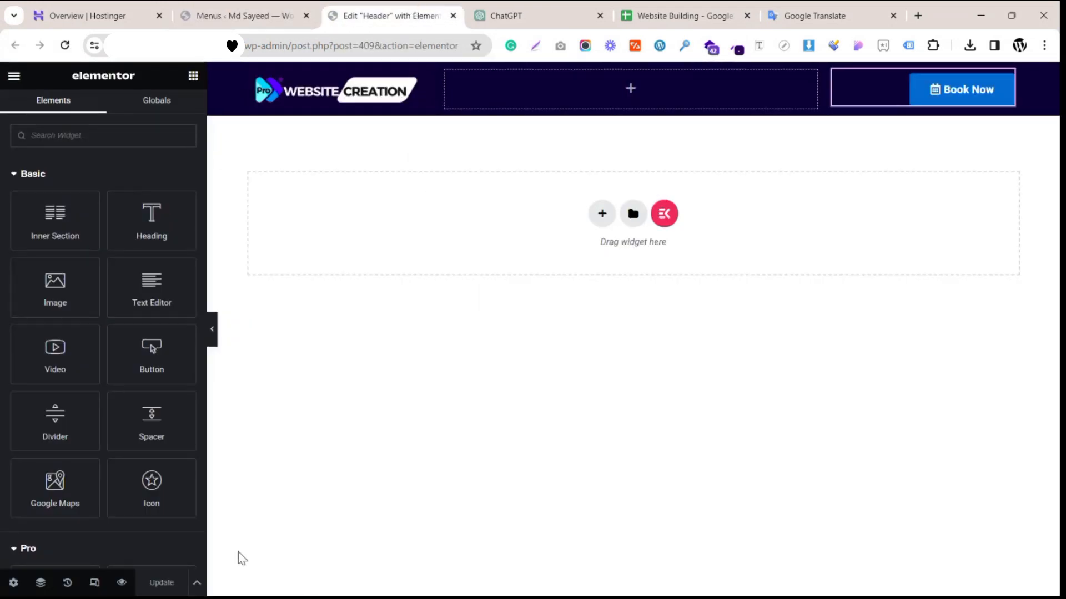
click(65, 45)
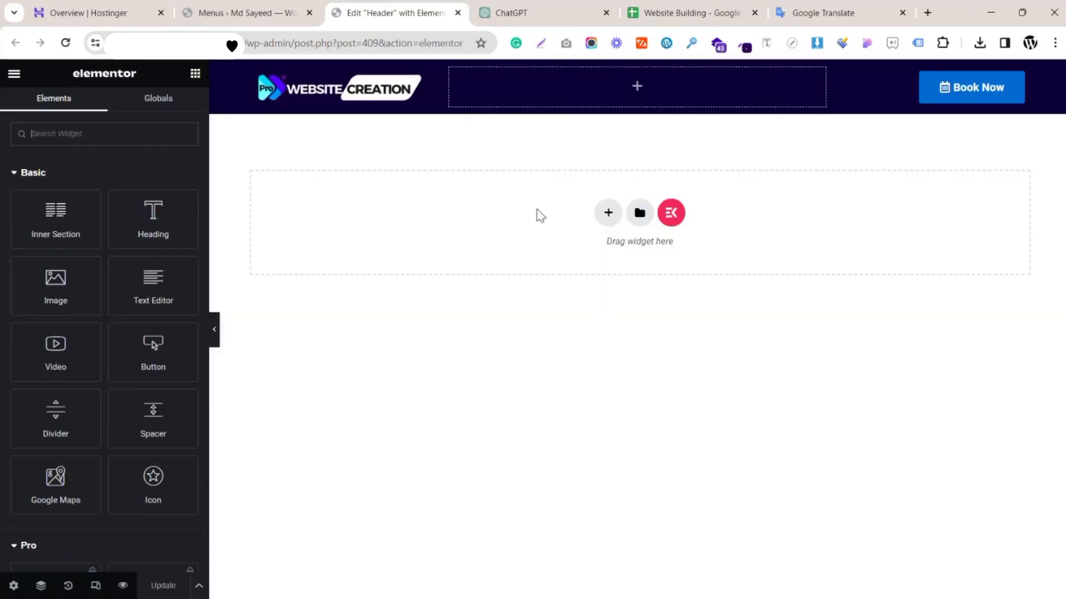
click(85, 134)
text(menu)
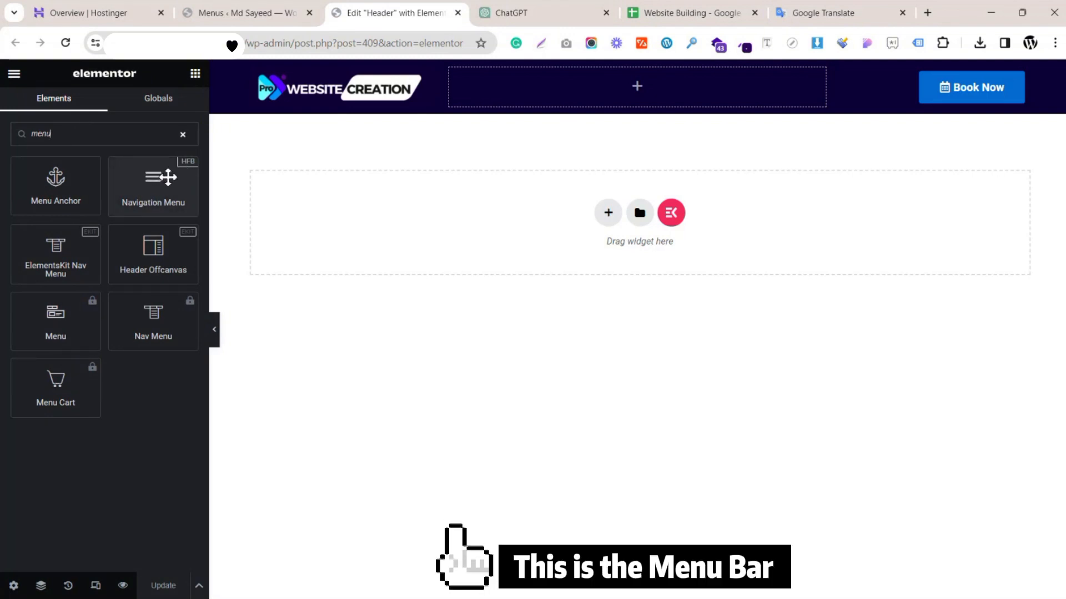
drag(150, 174, 631, 86)
click(148, 185)
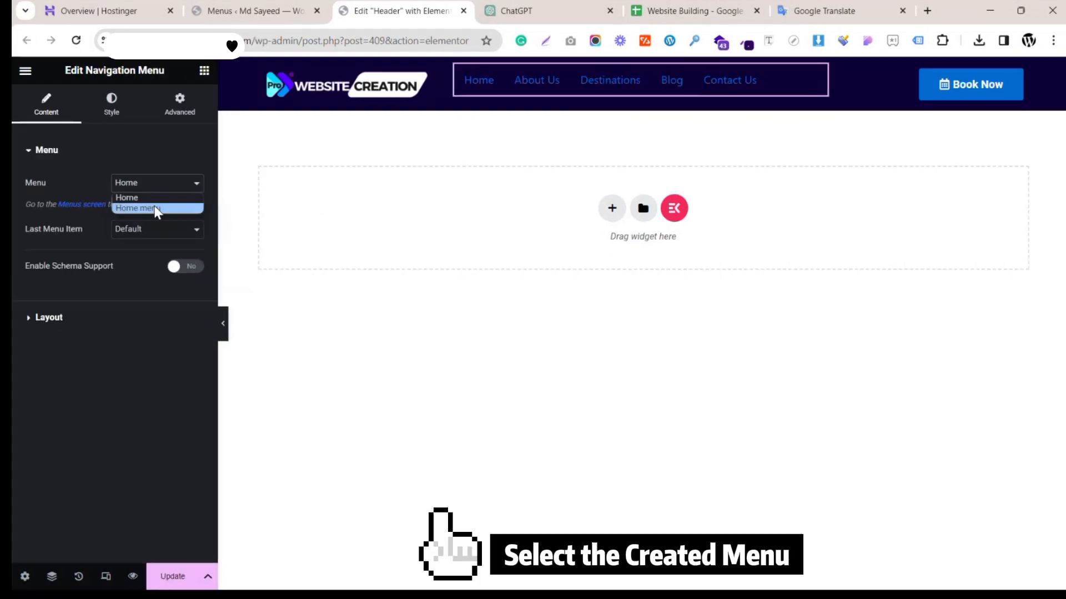
click(155, 208)
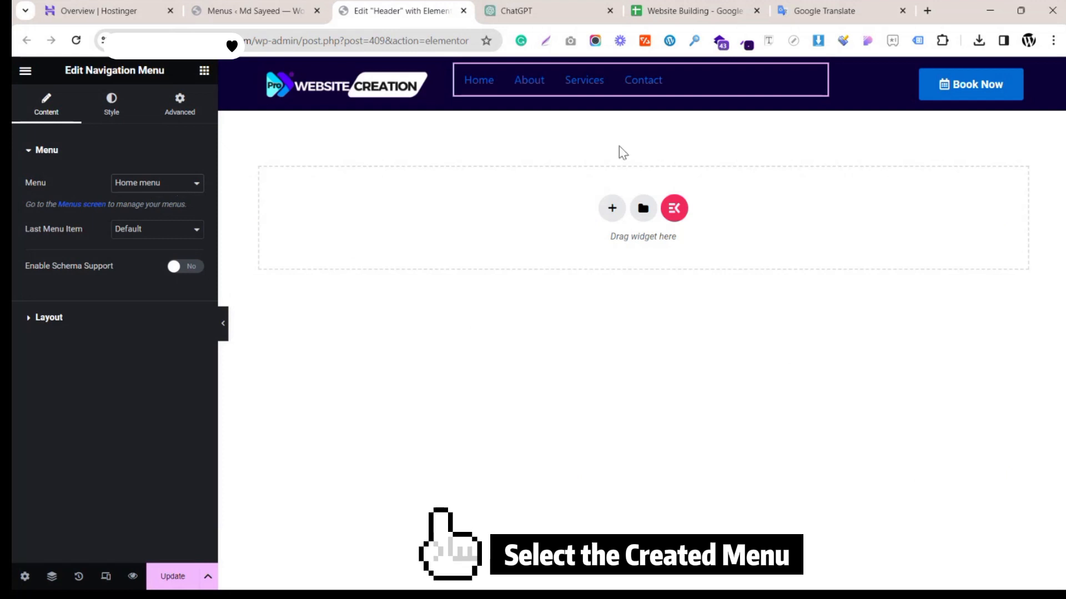
Center the navigation menu in its horizontal layout and set its normal text color to white
click(83, 318)
click(156, 246)
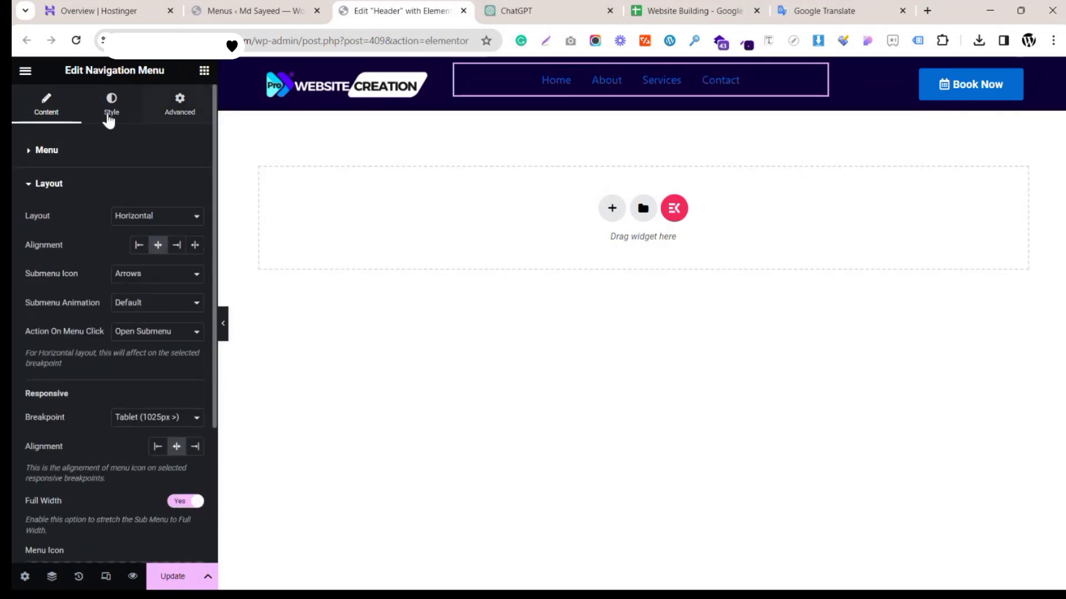
click(110, 114)
click(194, 453)
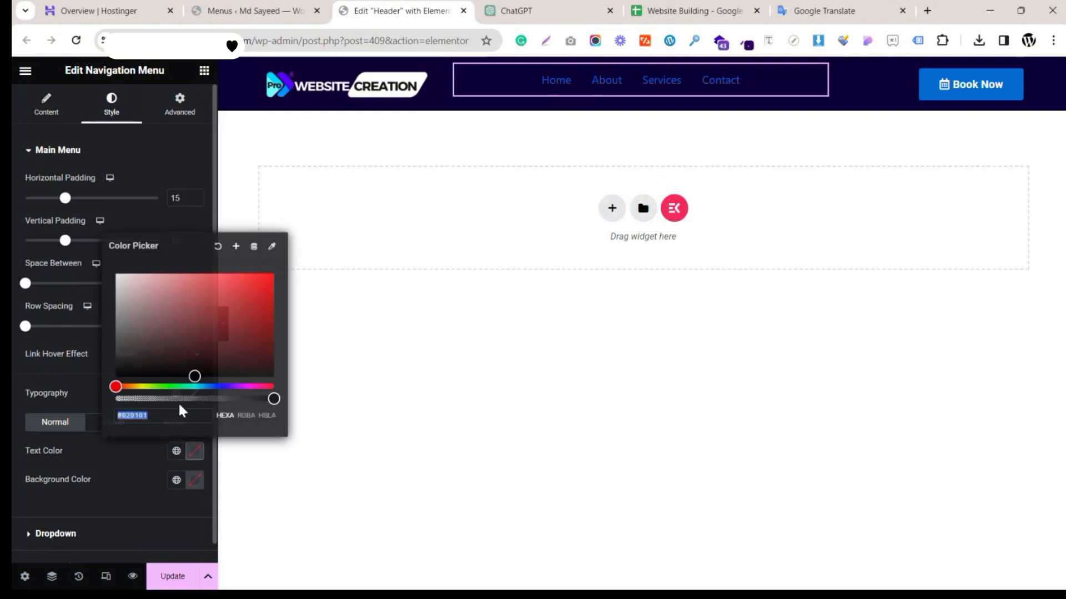
drag(129, 284, 91, 240)
click(123, 480)
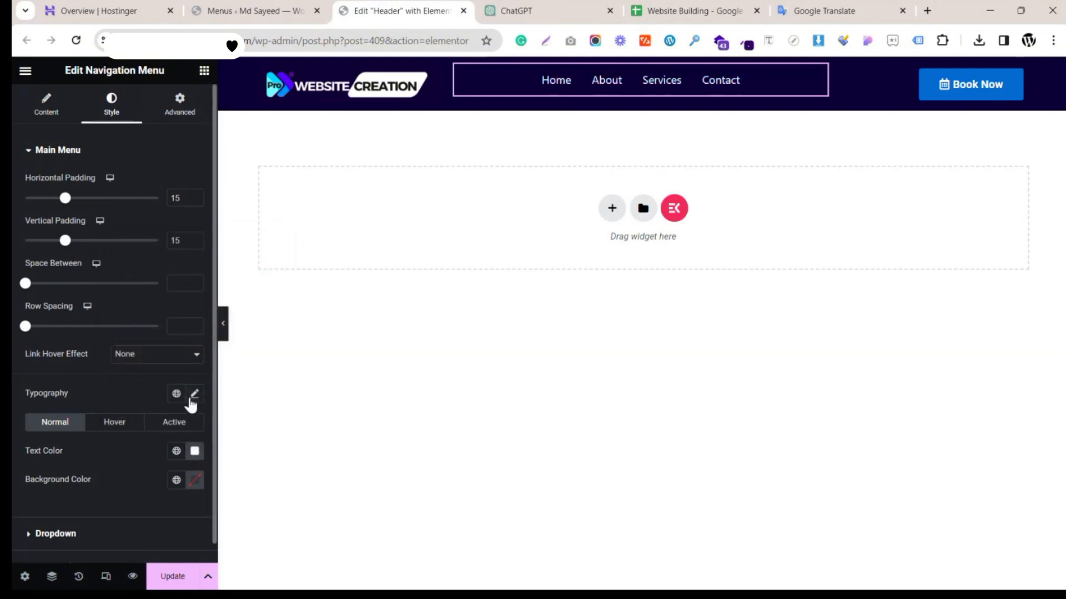
Set the navigation menu's typography to the Roboto font, size 16 px and weight 600 (Semi Bold)
click(195, 394)
click(145, 468)
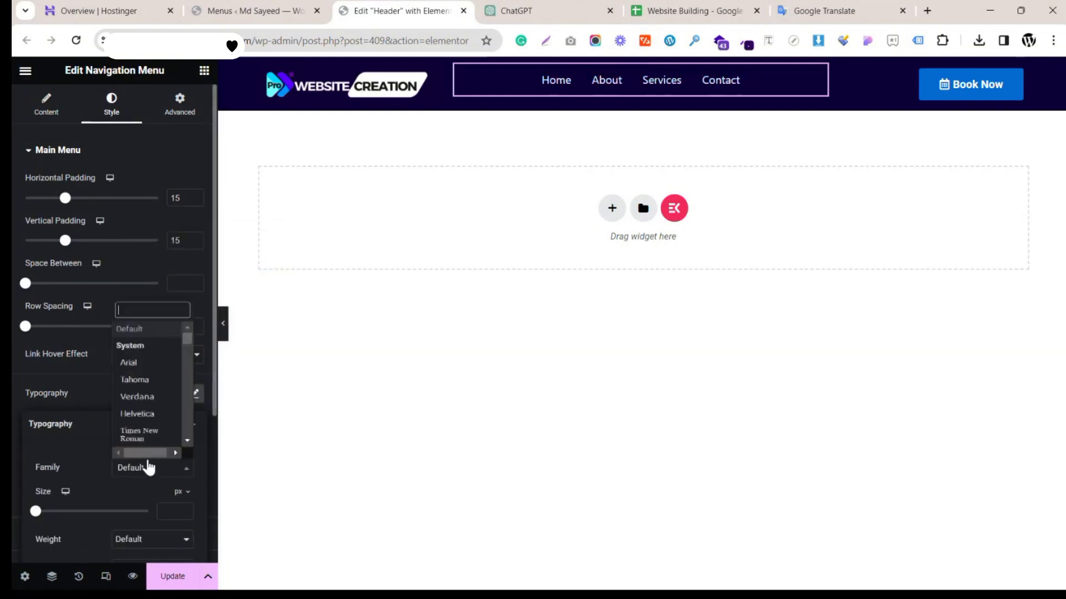
text(rob)
click(150, 350)
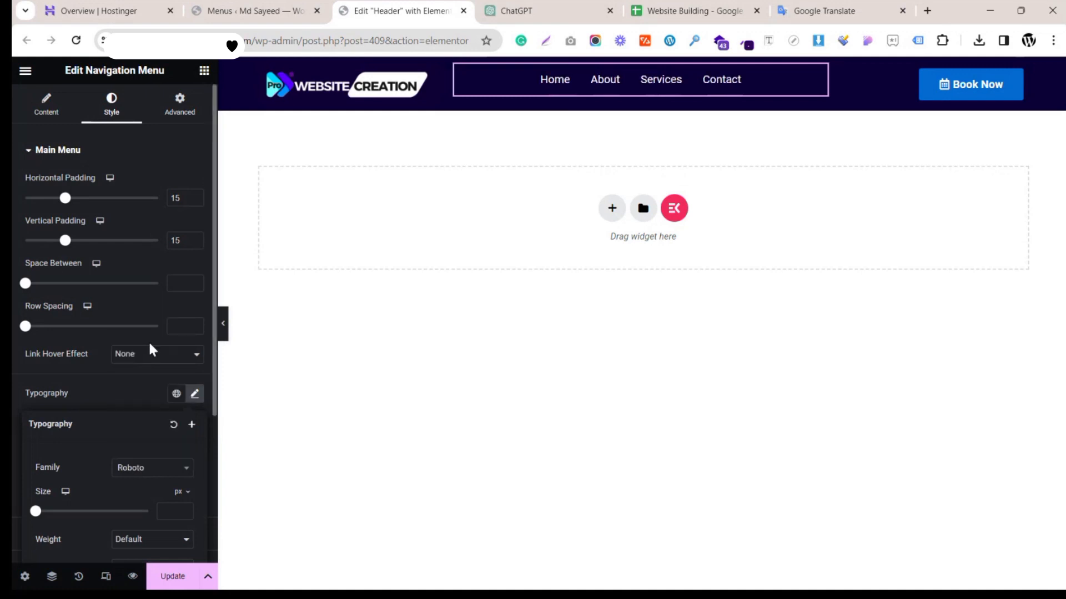
scroll(139, 389, down, 3)
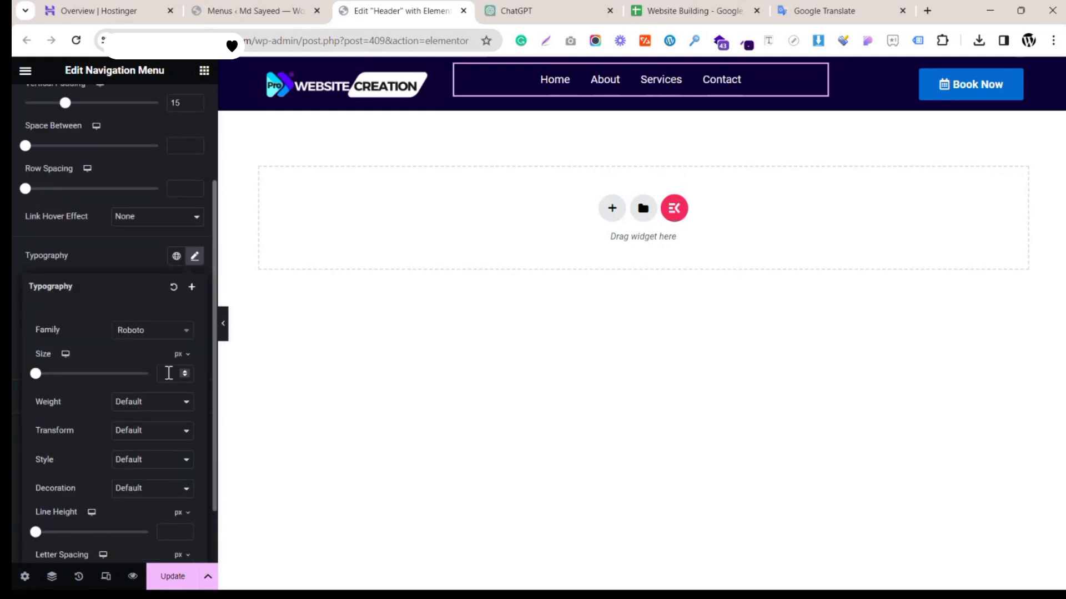
click(169, 375)
text(16)
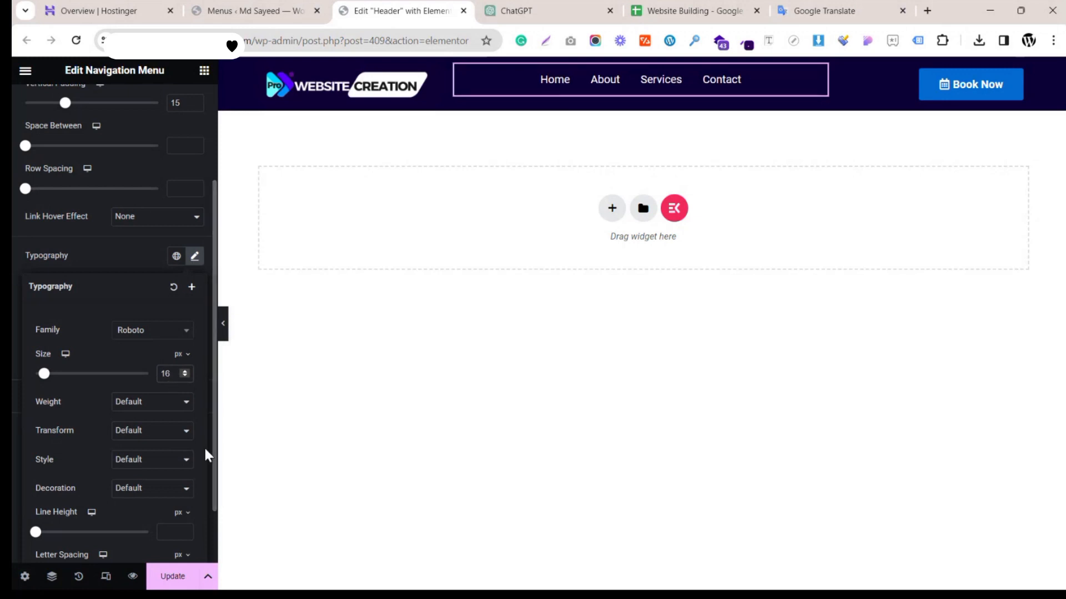
click(178, 416)
click(138, 471)
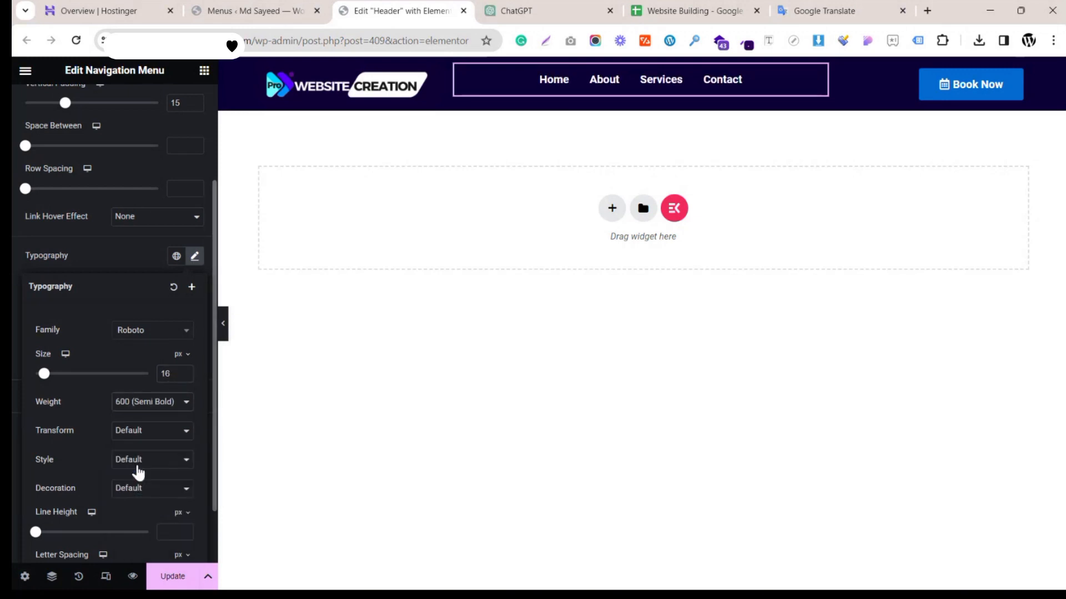
Unlink the navigation menu's margin values and set only its top margin to 10 px
scroll(147, 244, up, 3)
click(178, 106)
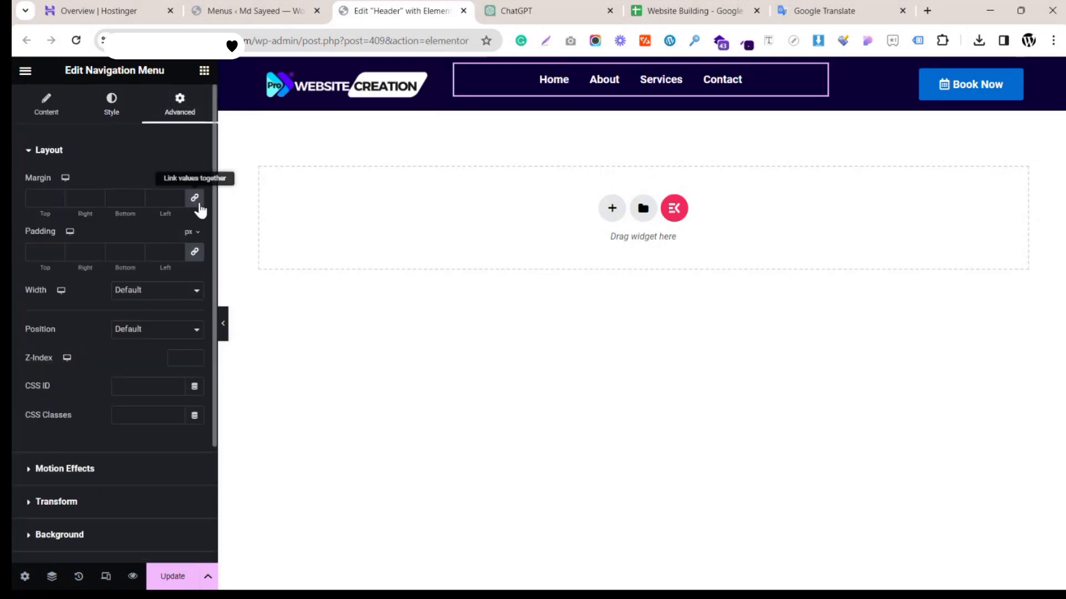
click(39, 198)
text(10)
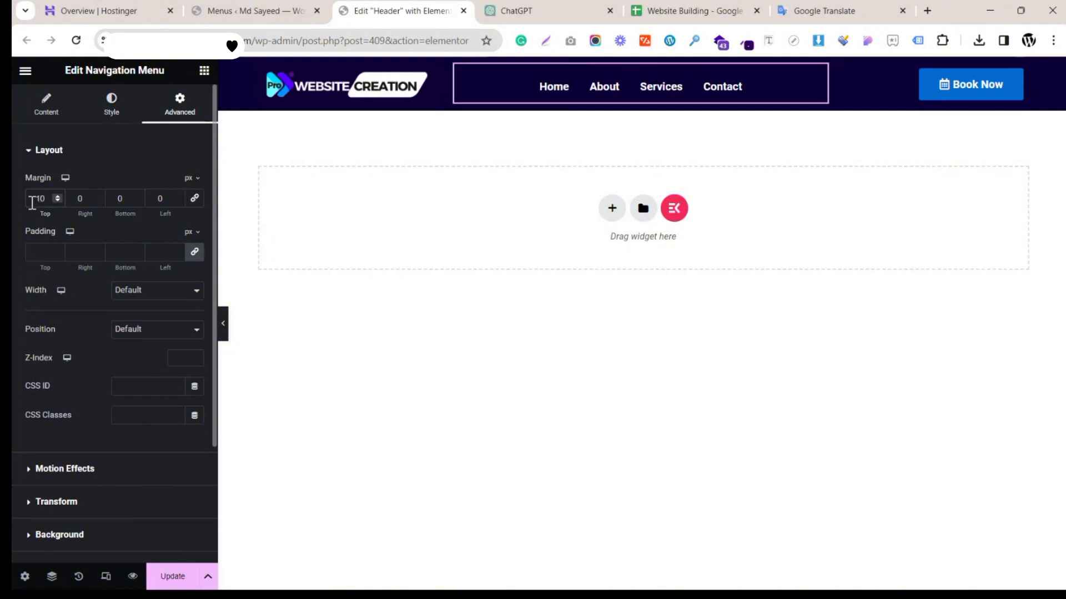
click(642, 252)
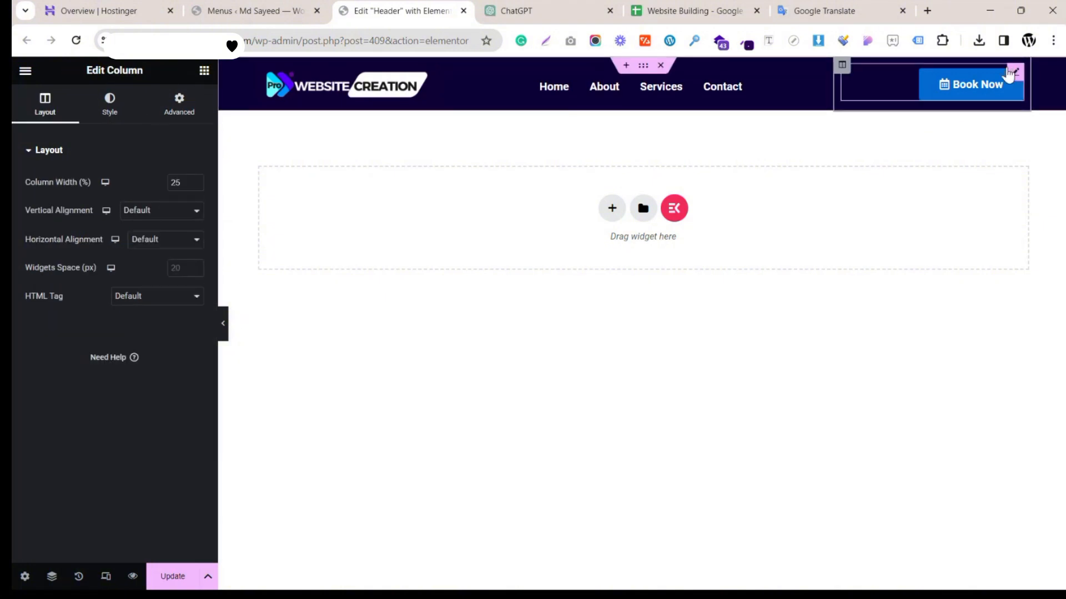
Set the Book Now button's padding to 12 px at top and bottom and 20 px at left and right
click(1013, 71)
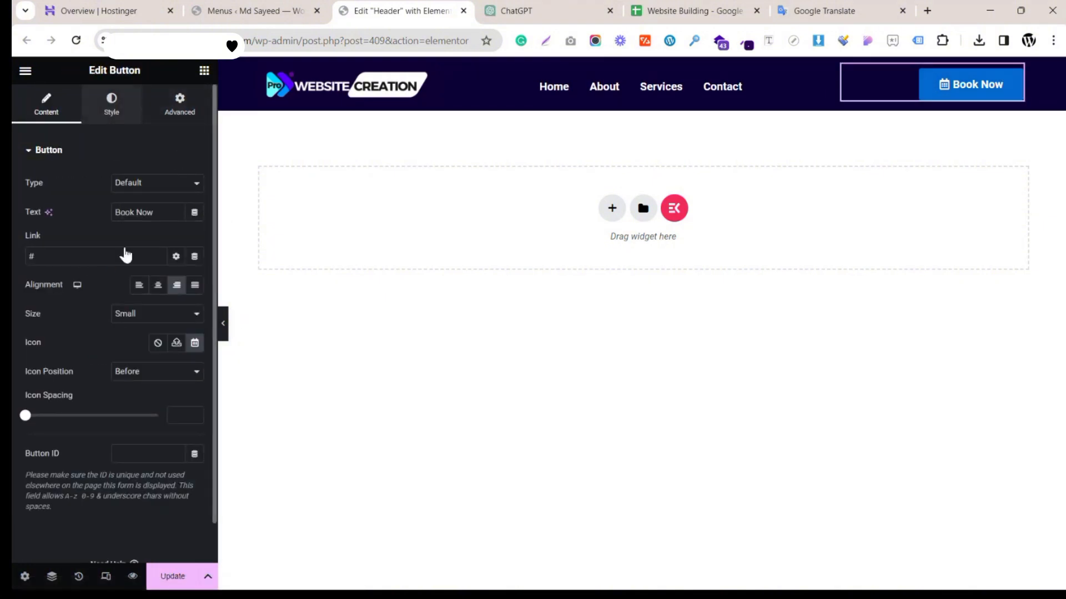
click(109, 104)
scroll(155, 360, down, 1)
click(177, 449)
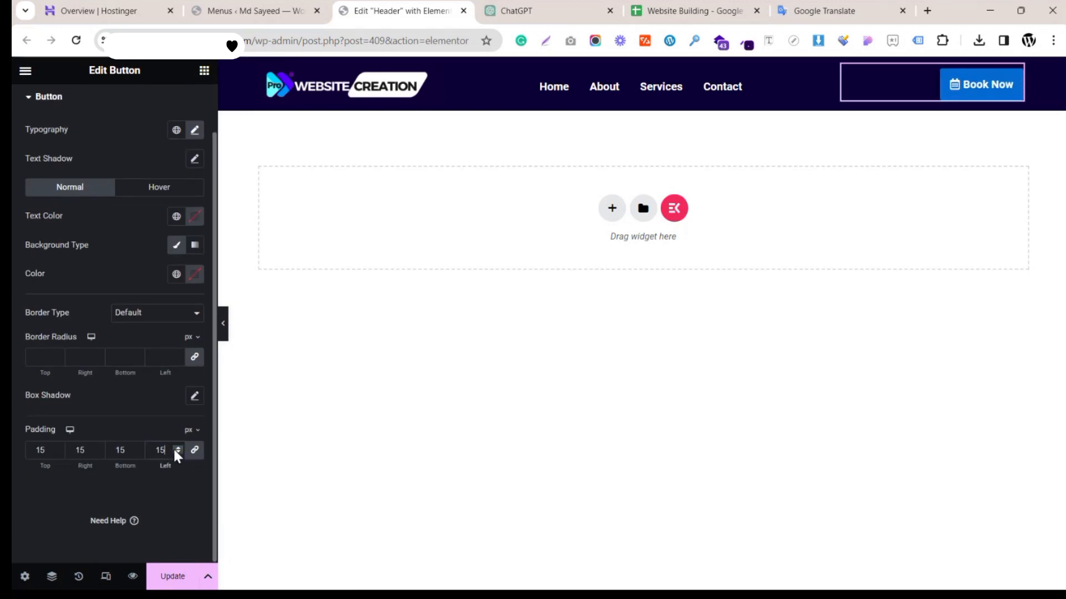
click(178, 453)
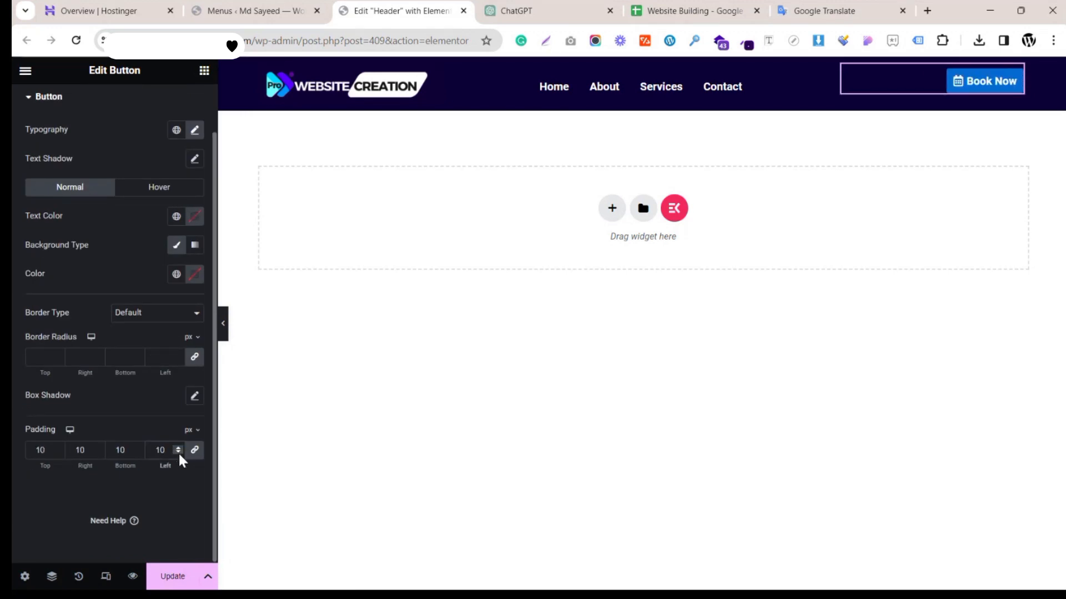
click(178, 447)
click(178, 447)
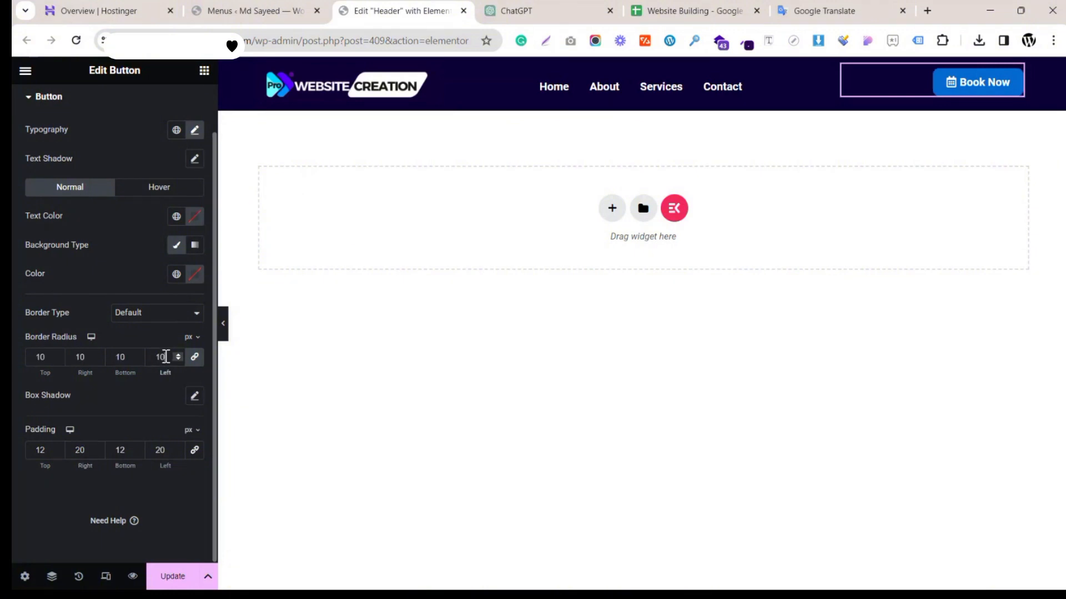
Round the Book Now button with a border radius of 100 px on all corners
click(165, 357)
text(0)
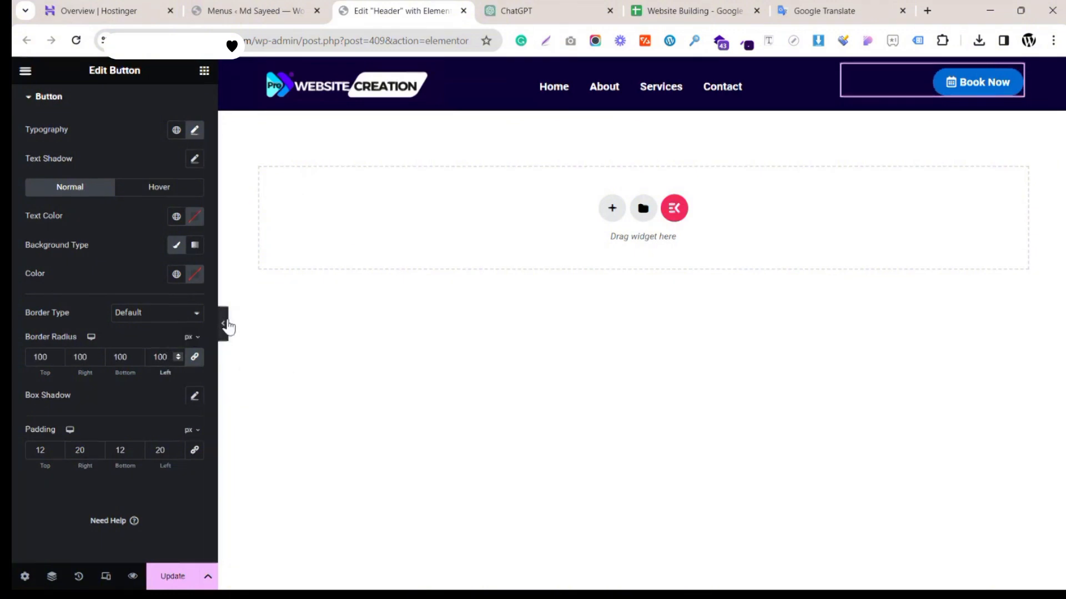
click(224, 324)
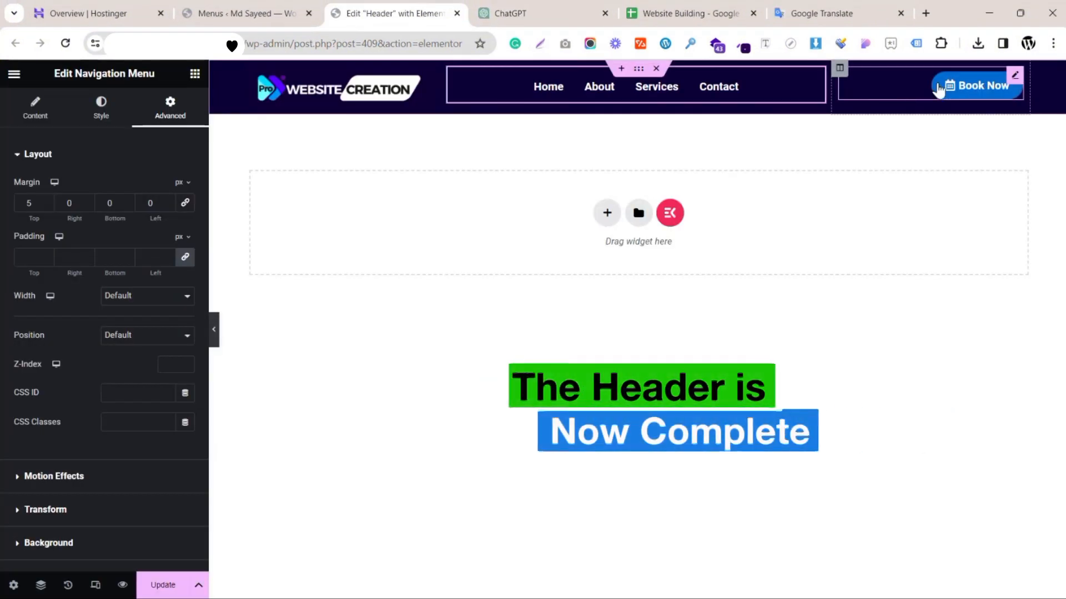
Update the header in Elementor and open the live website in a new browser tab from the WordPress admin
click(167, 587)
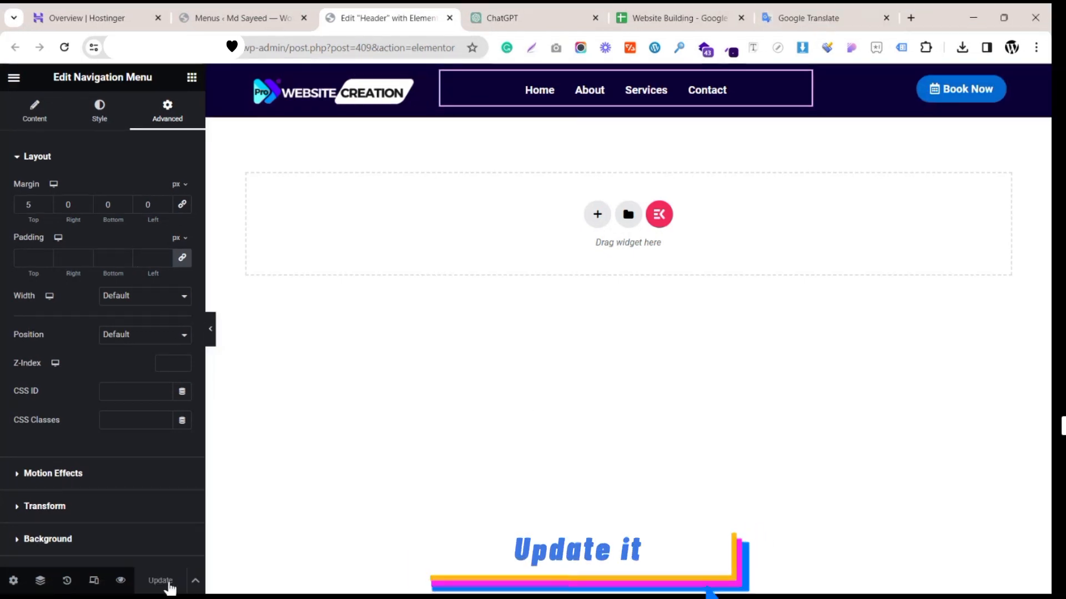
click(226, 11)
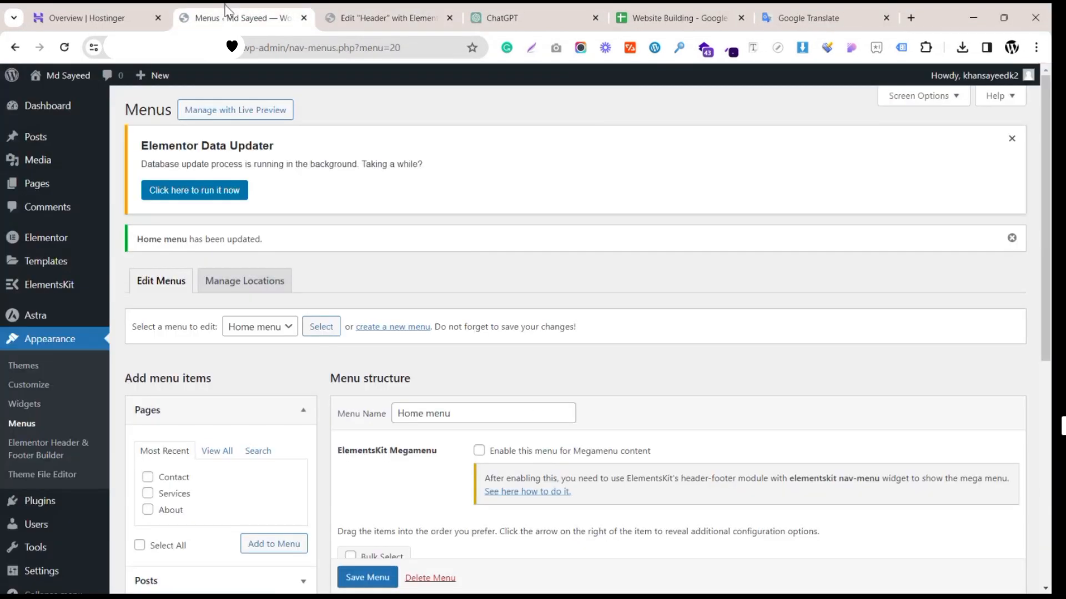
mouse_move(66, 75)
right_click(87, 100)
click(127, 111)
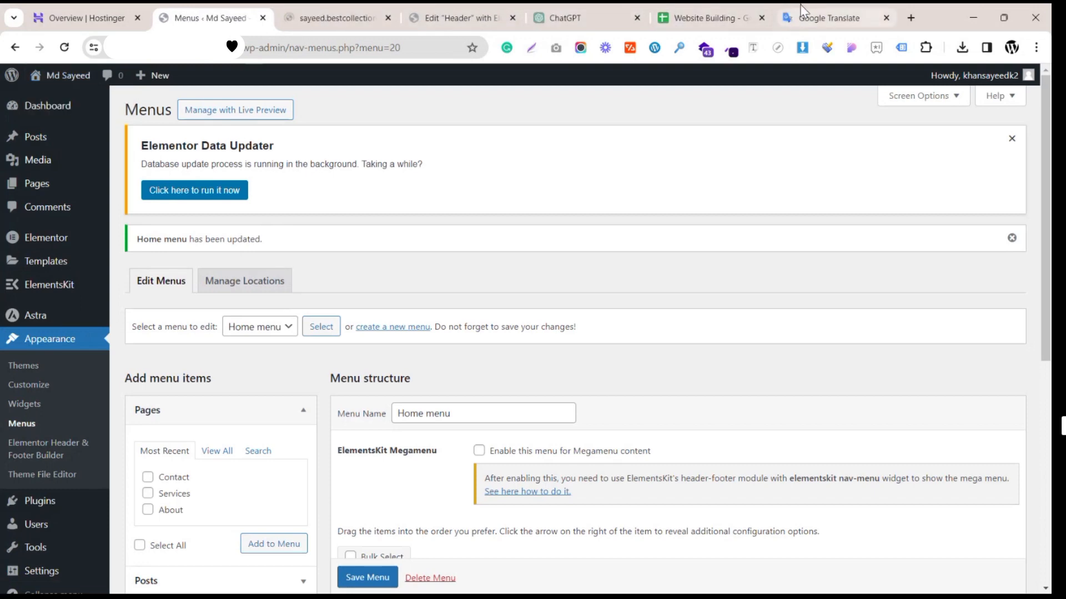